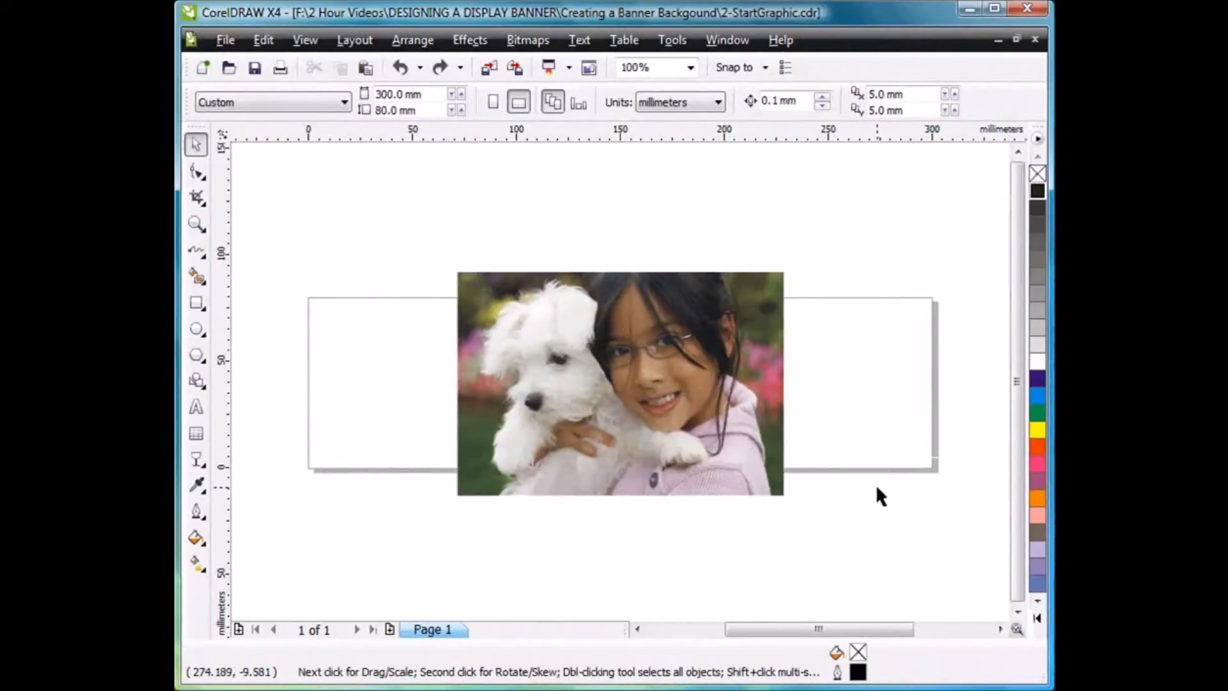
# - Place guidelines along the edges of the banner page and check the guideline and object snapping options
pyautogui.moveTo(796, 131); pyautogui.dragTo(815, 468)
pyautogui.moveTo(225, 357); pyautogui.dragTo(928, 387)
pyautogui.click(765, 67)
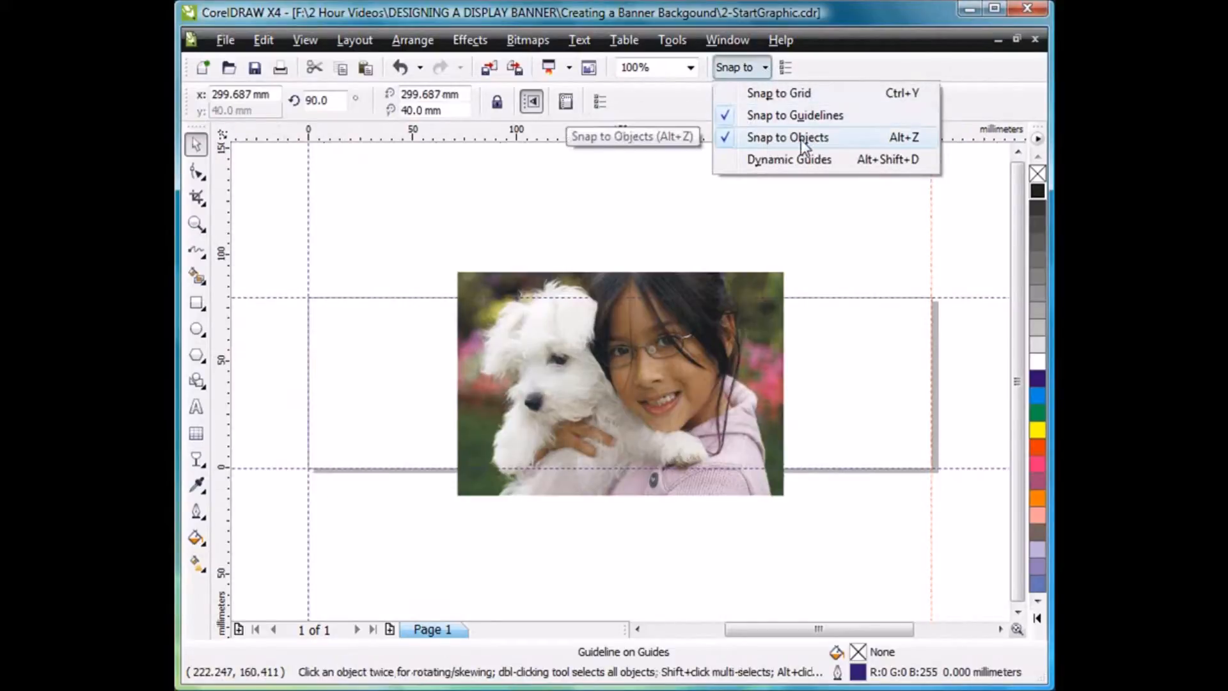
pyautogui.click(828, 231)
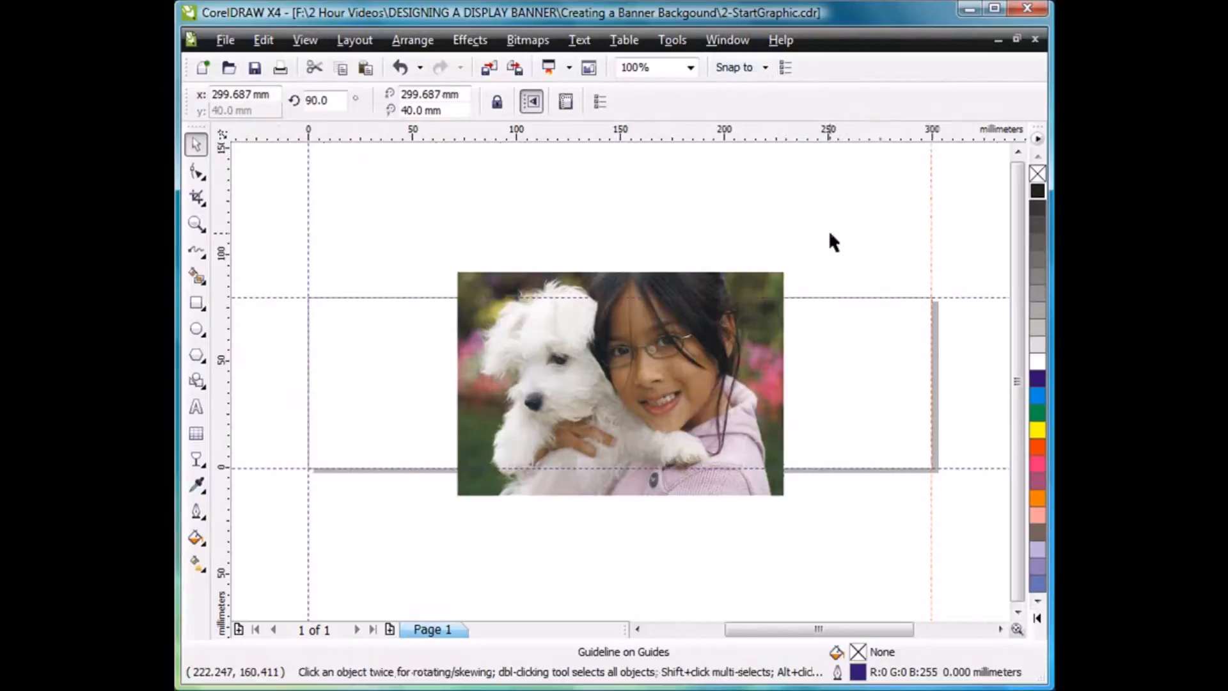
# - Place a copy of the photo off the page, beyond its upper-left corner
pyautogui.click(726, 369)
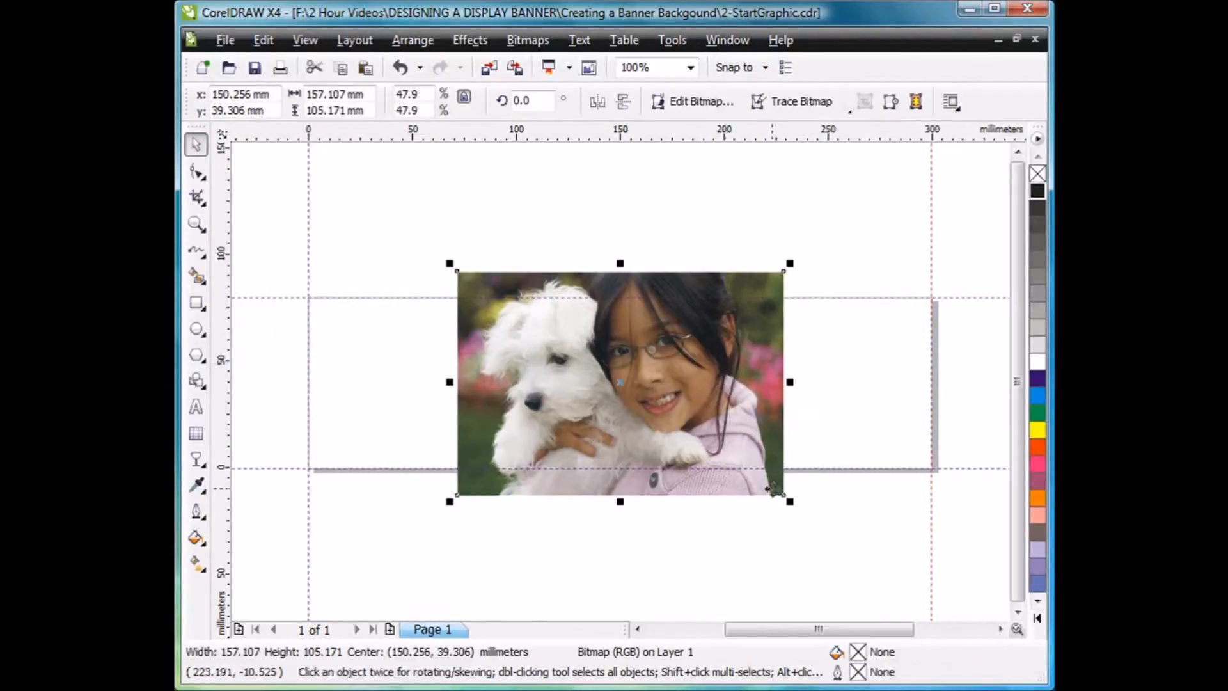
pyautogui.moveTo(773, 489); pyautogui.dragTo(345, 189)
pyautogui.click(409, 218)
pyautogui.click(643, 206)
# - Enlarge the original photo to about 286 × 191 mm and move it so the girl's face lies over the page
pyautogui.click(700, 377)
pyautogui.moveTo(784, 495); pyautogui.dragTo(917, 587)
pyautogui.moveTo(779, 470); pyautogui.dragTo(715, 437)
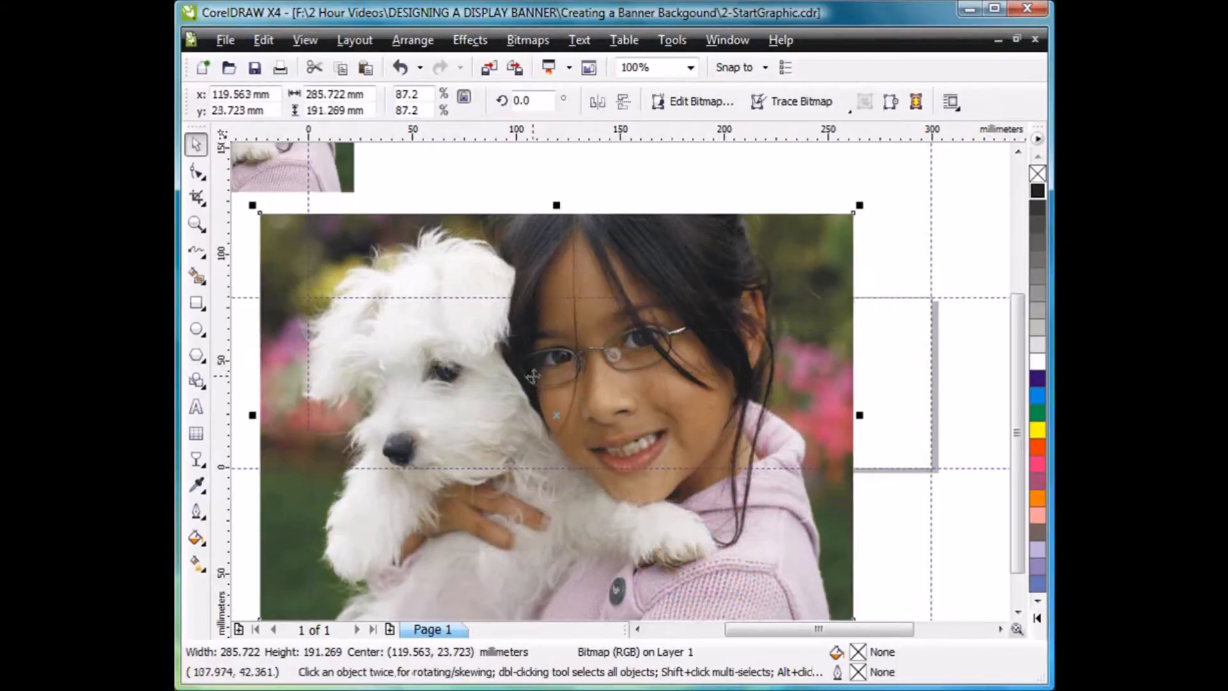
# - Crop the enlarged photo to a band about 136 × 44 mm around the girl's eyes and glasses
pyautogui.click(197, 198)
pyautogui.moveTo(496, 307); pyautogui.dragTo(781, 402)
pyautogui.doubleClick(621, 358)
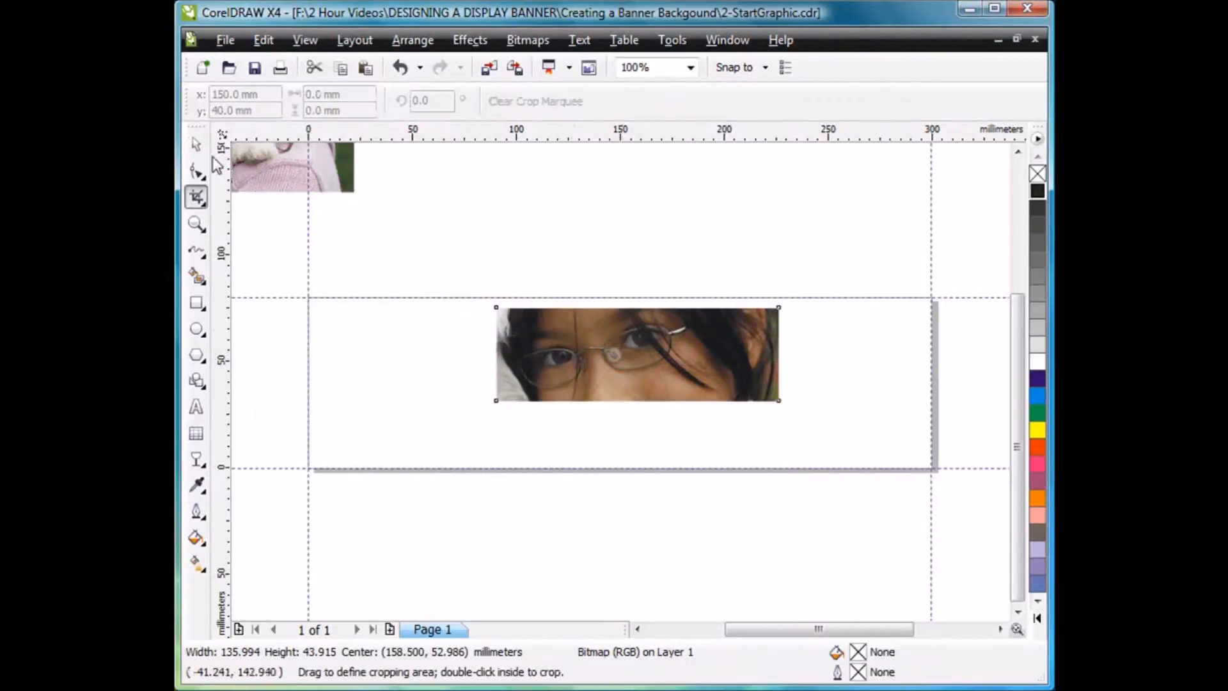
# - Move the cropped eye band and enlarge it to about 331 × 107 mm so it covers the whole page
pyautogui.click(197, 147)
pyautogui.moveTo(684, 370); pyautogui.dragTo(484, 353)
pyautogui.moveTo(585, 389); pyautogui.dragTo(947, 531)
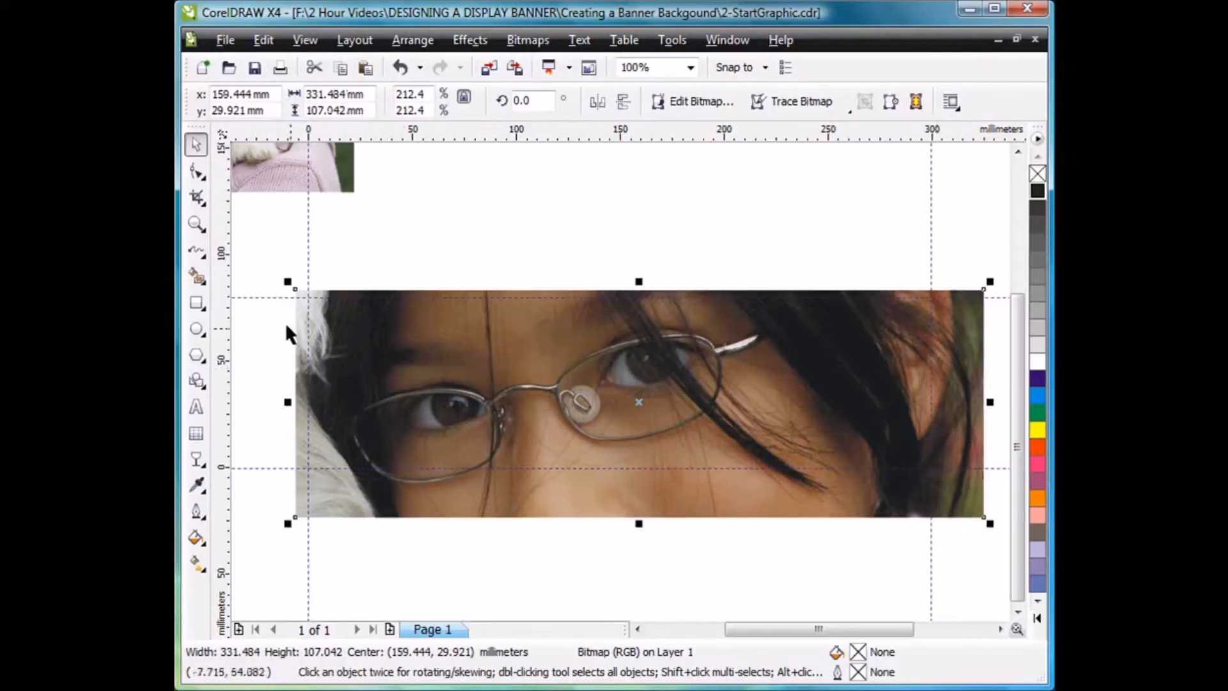
# - Crop the eye photo to the guidelines at the page edges and mirror it horizontally
pyautogui.click(197, 197)
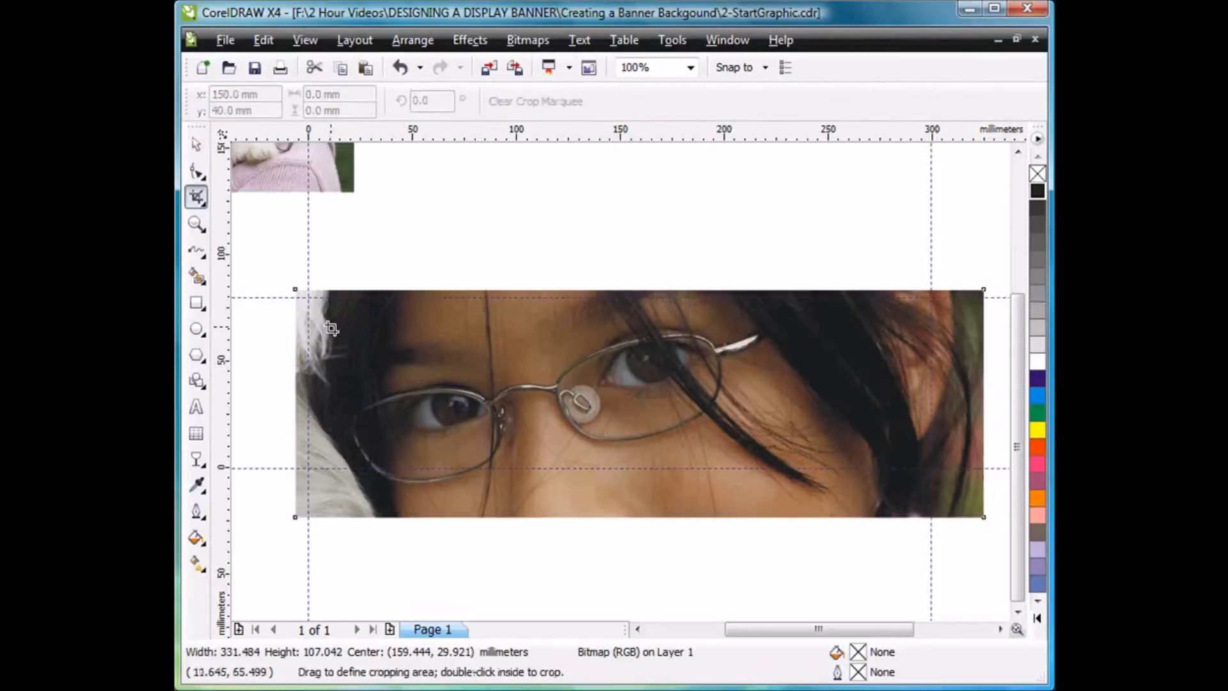
pyautogui.moveTo(311, 301); pyautogui.dragTo(933, 471)
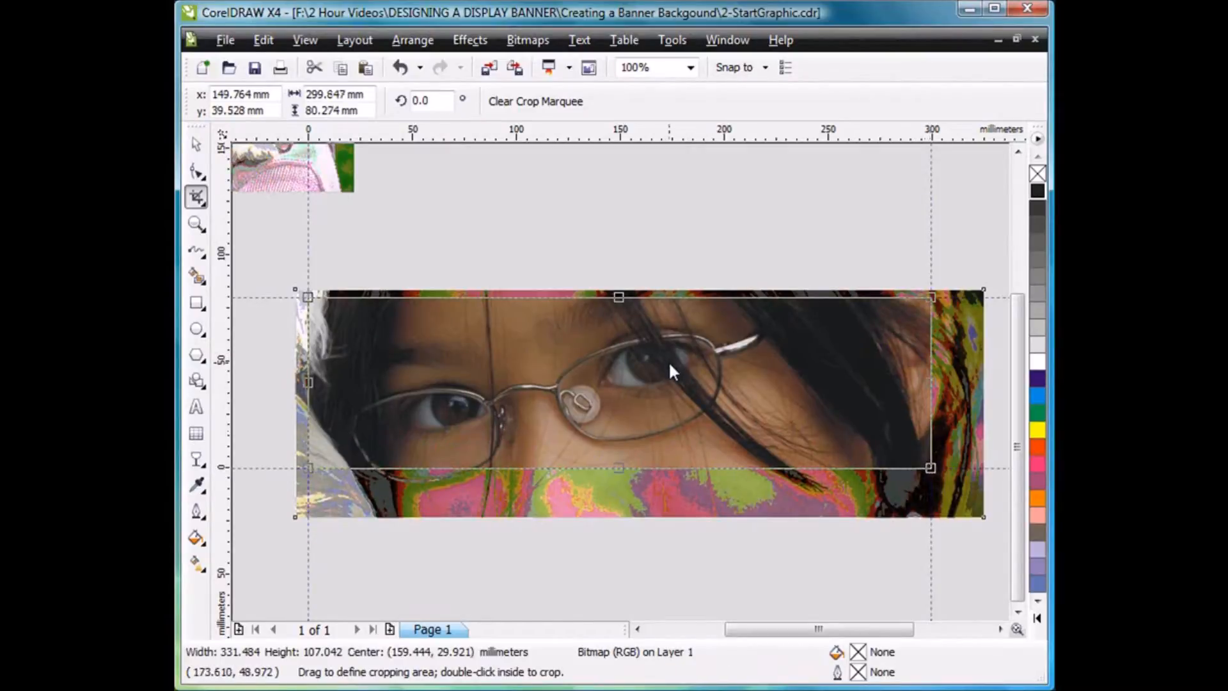
pyautogui.doubleClick(669, 360)
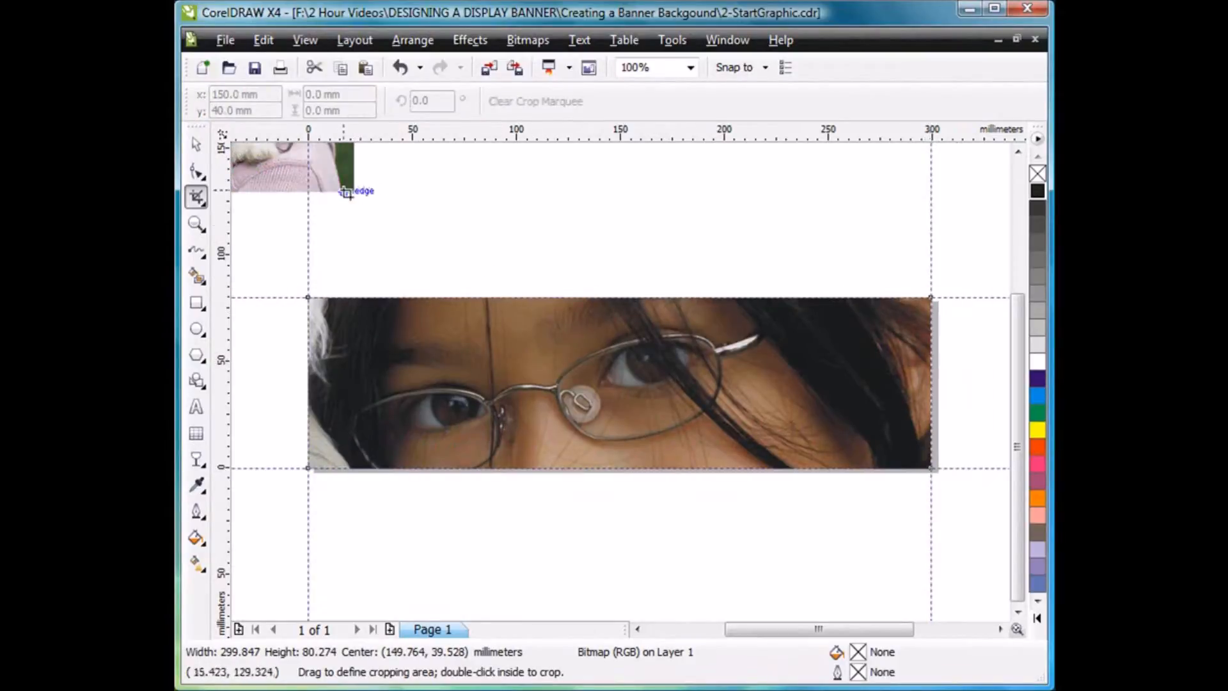
pyautogui.click(200, 145)
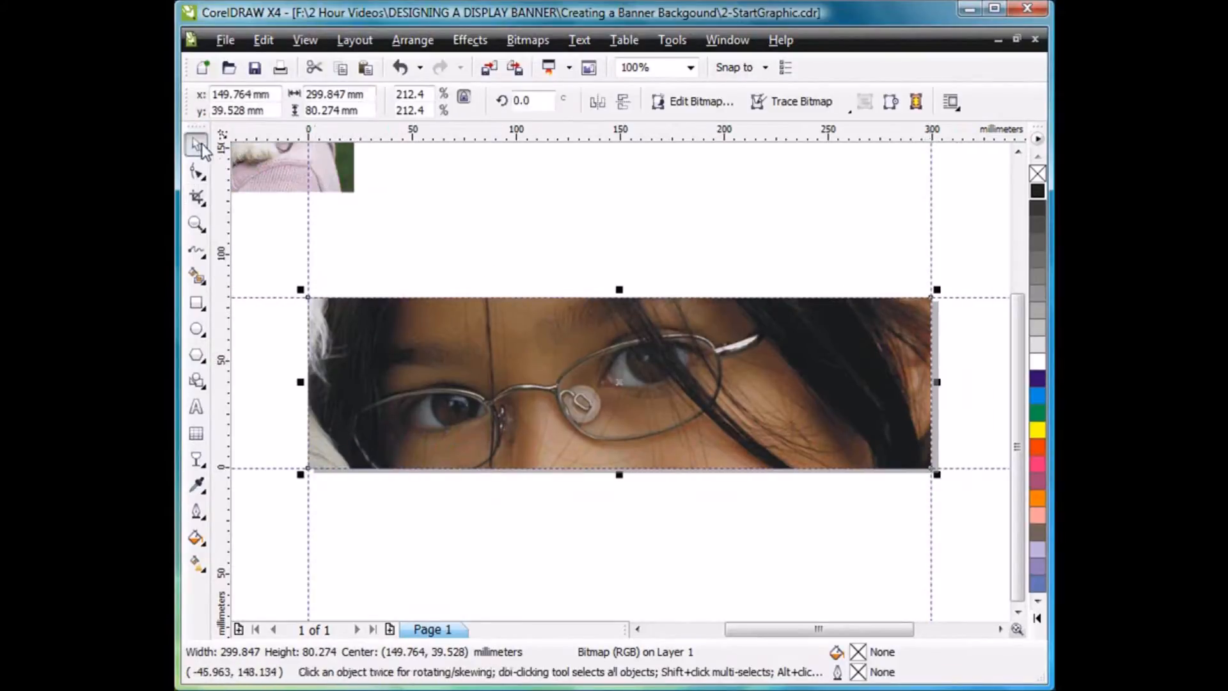
pyautogui.click(597, 102)
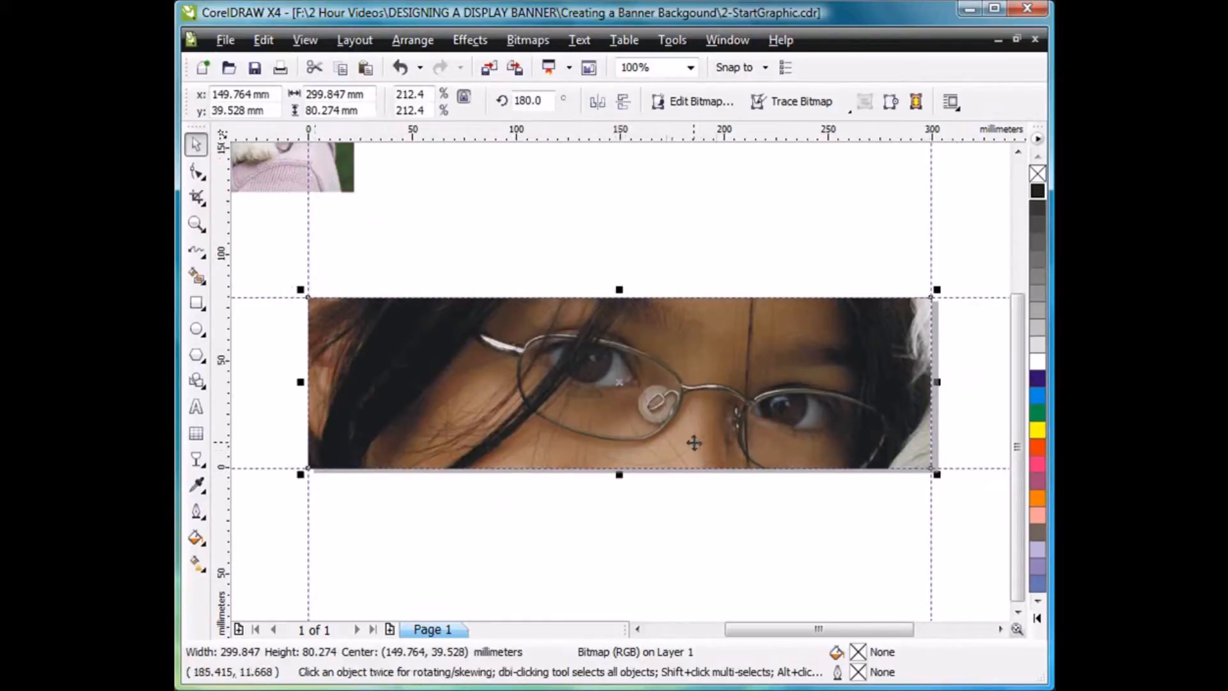
# - Place a copy of the mirrored eye photo directly above the page, about 104 mm higher
pyautogui.moveTo(662, 456); pyautogui.dragTo(669, 242)
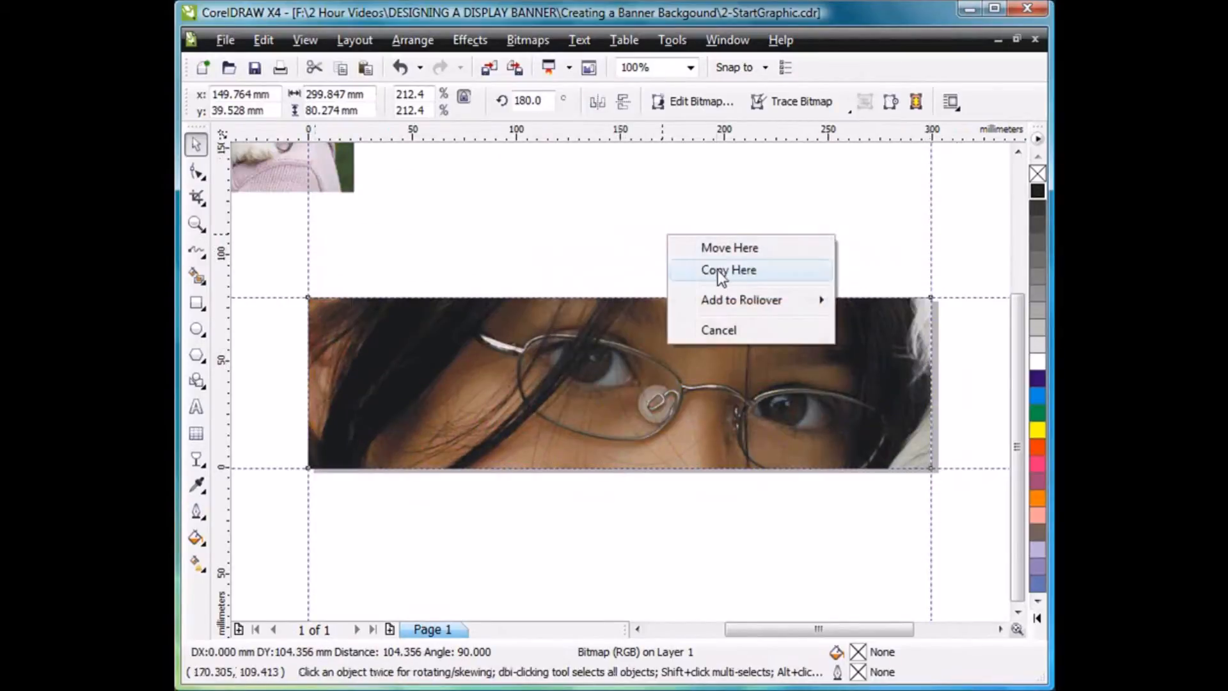
pyautogui.click(718, 270)
pyautogui.click(738, 520)
# - Convert the eye photo on the page to vector shapes with an Outline Trace of type Clipart, deleting the original image
pyautogui.click(719, 435)
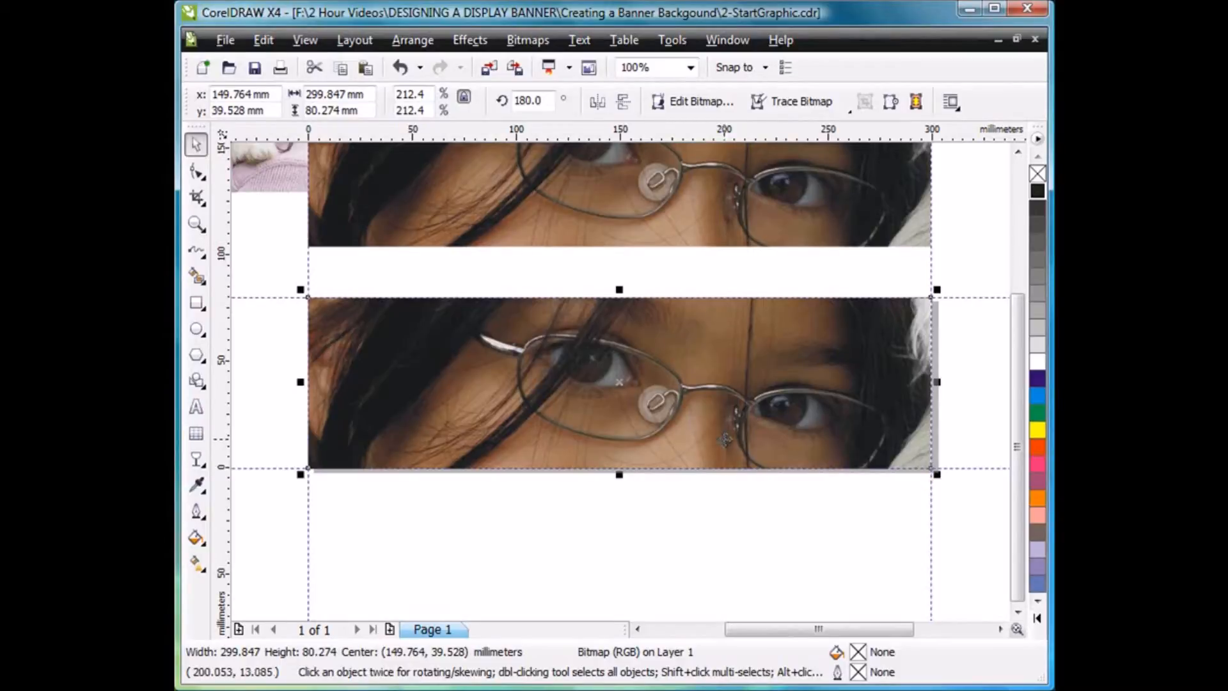
pyautogui.click(848, 110)
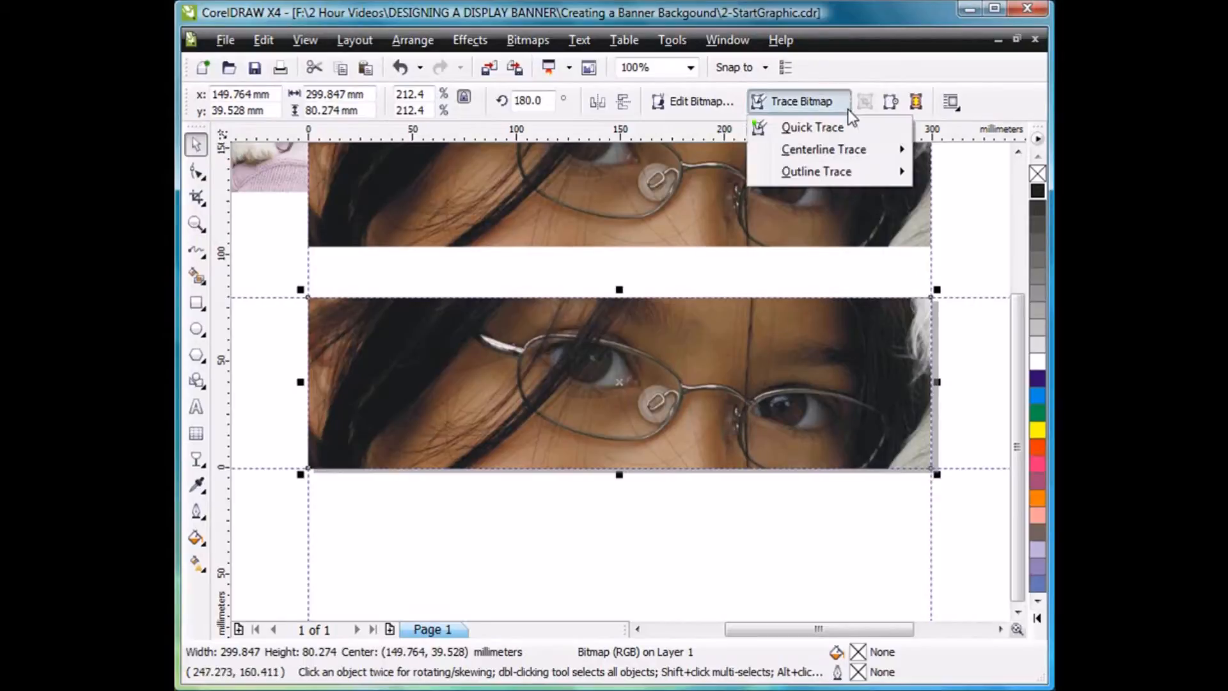
pyautogui.moveTo(831, 172)
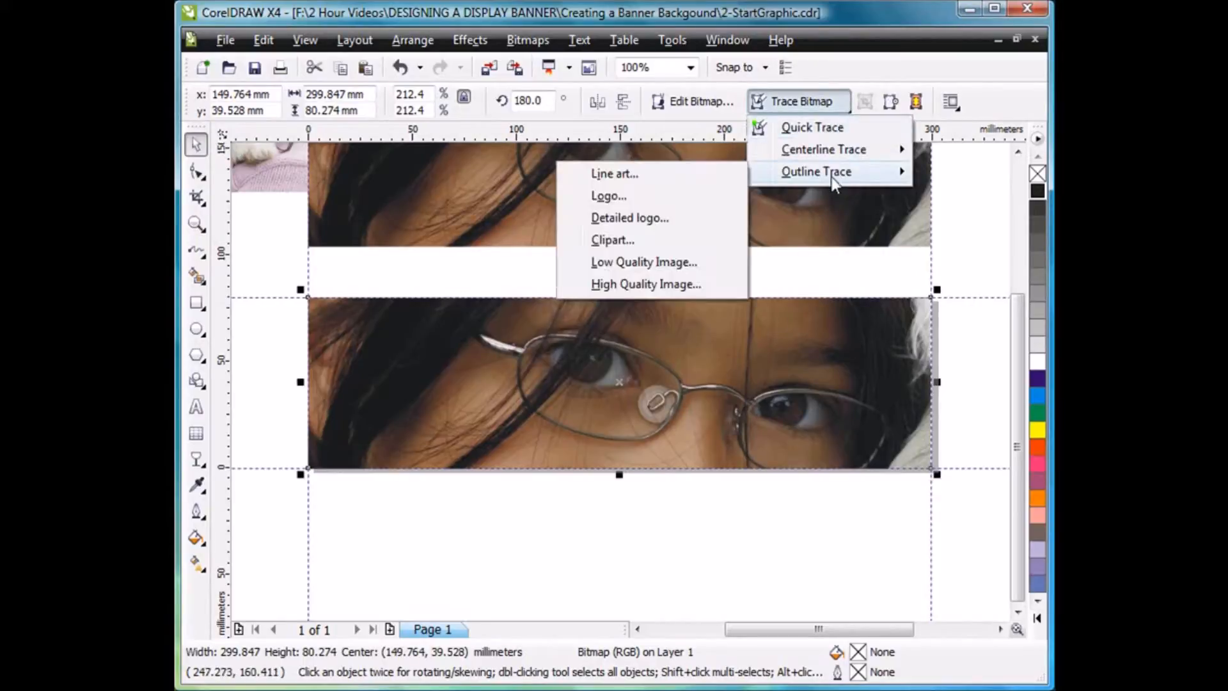
pyautogui.click(624, 242)
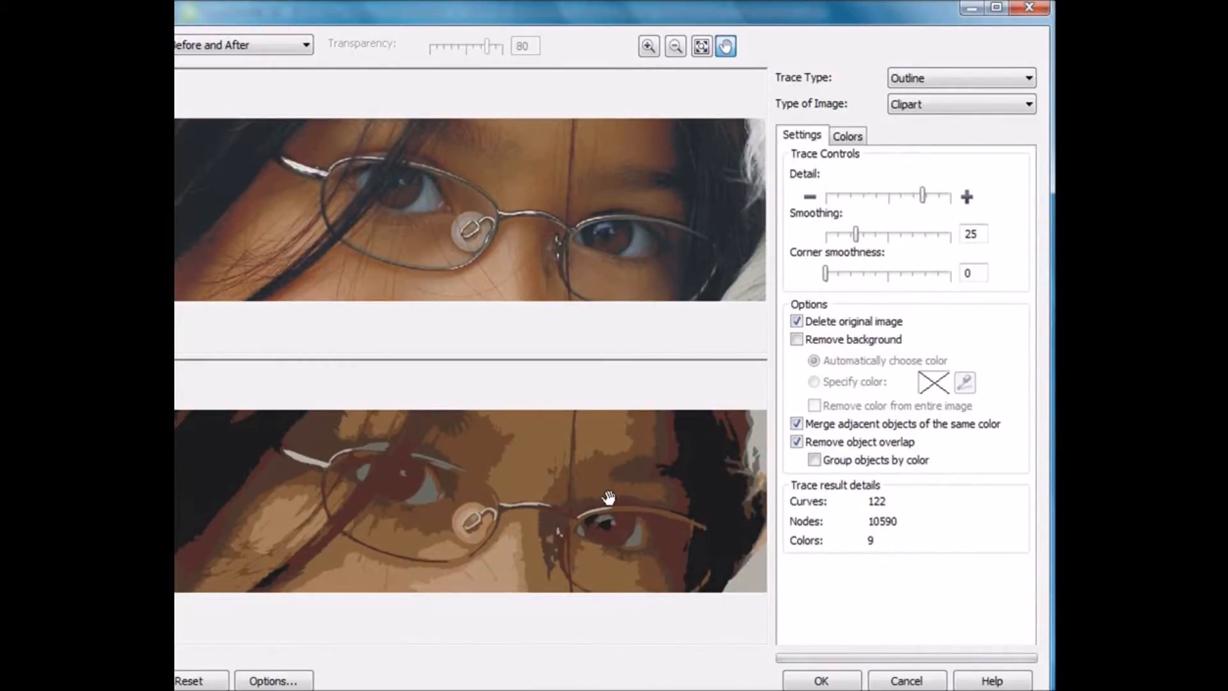
pyautogui.click(821, 680)
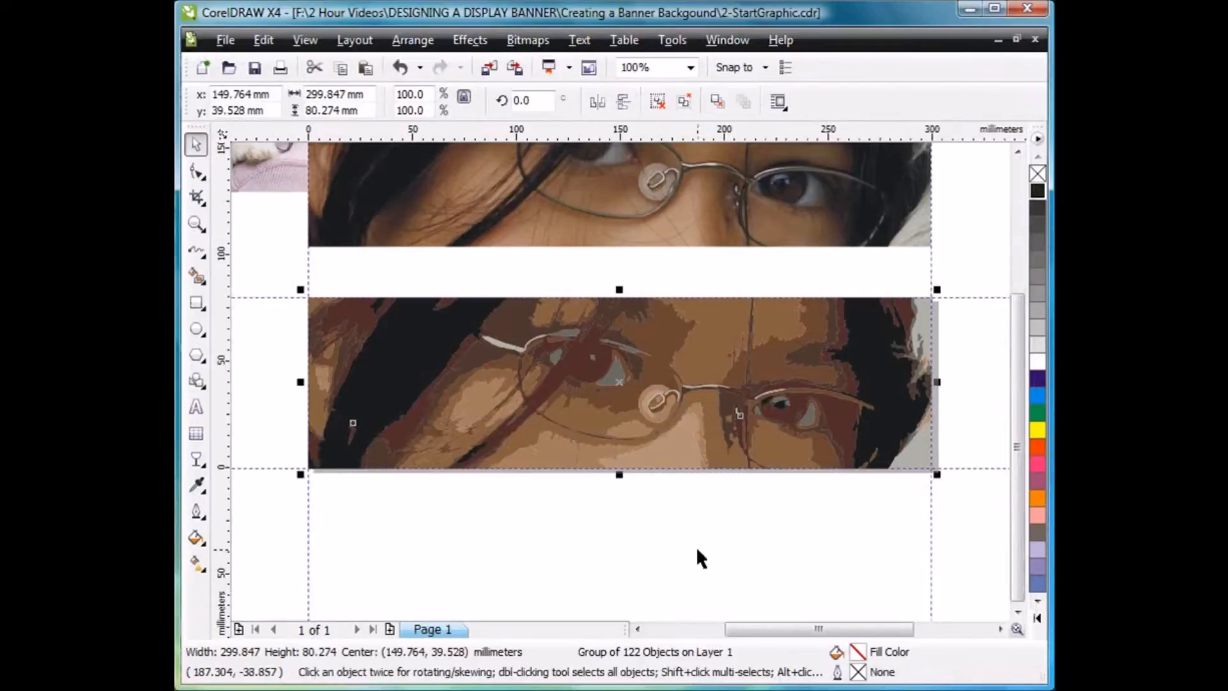
# - Recolour the traced group with Color Balance, setting Cyan–Red to -100 and Yellow–Blue to 100
pyautogui.click(472, 40)
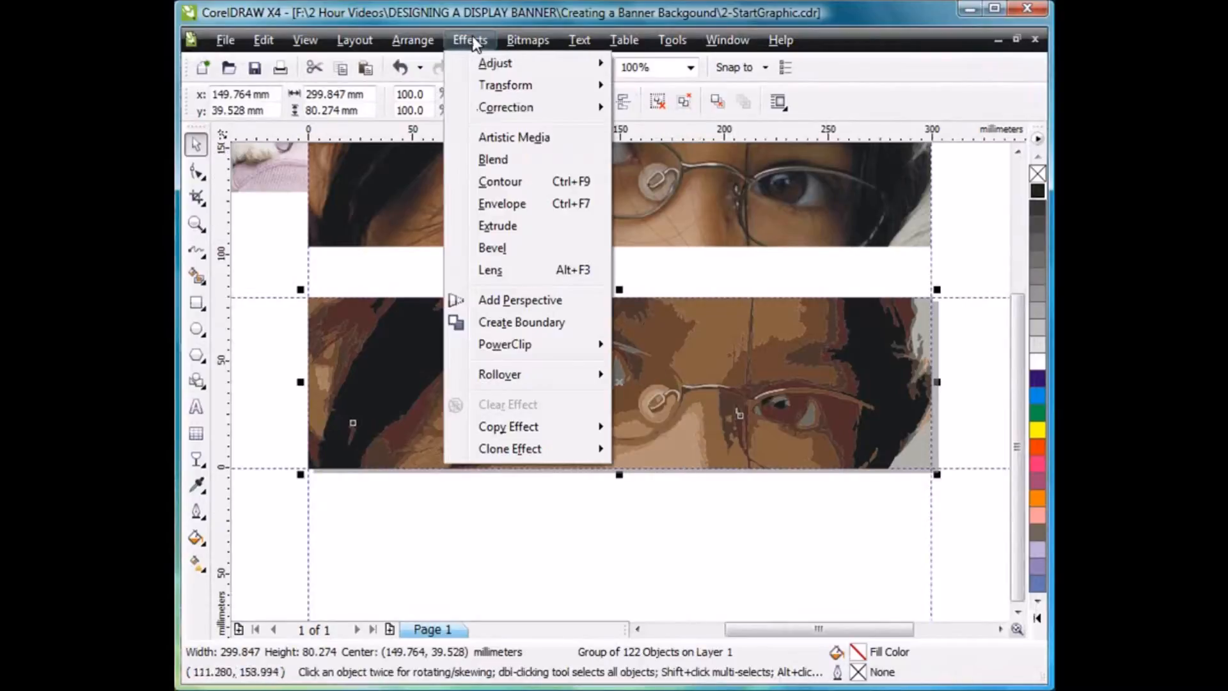
pyautogui.moveTo(505, 63)
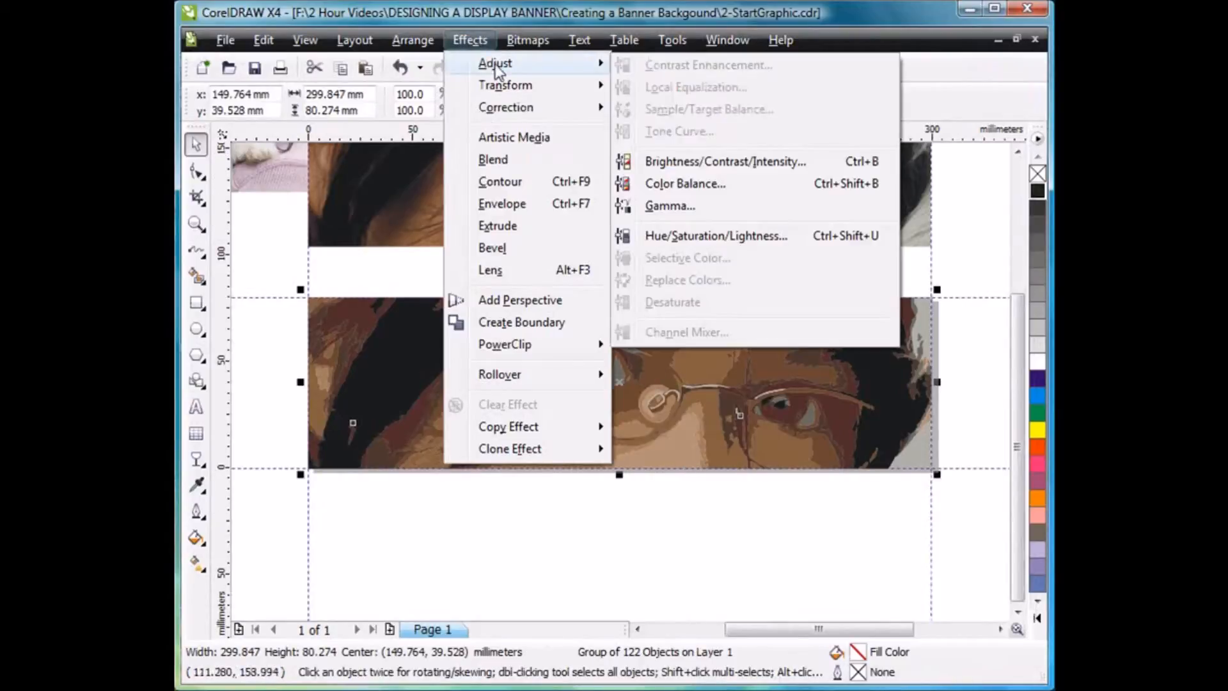
pyautogui.click(739, 187)
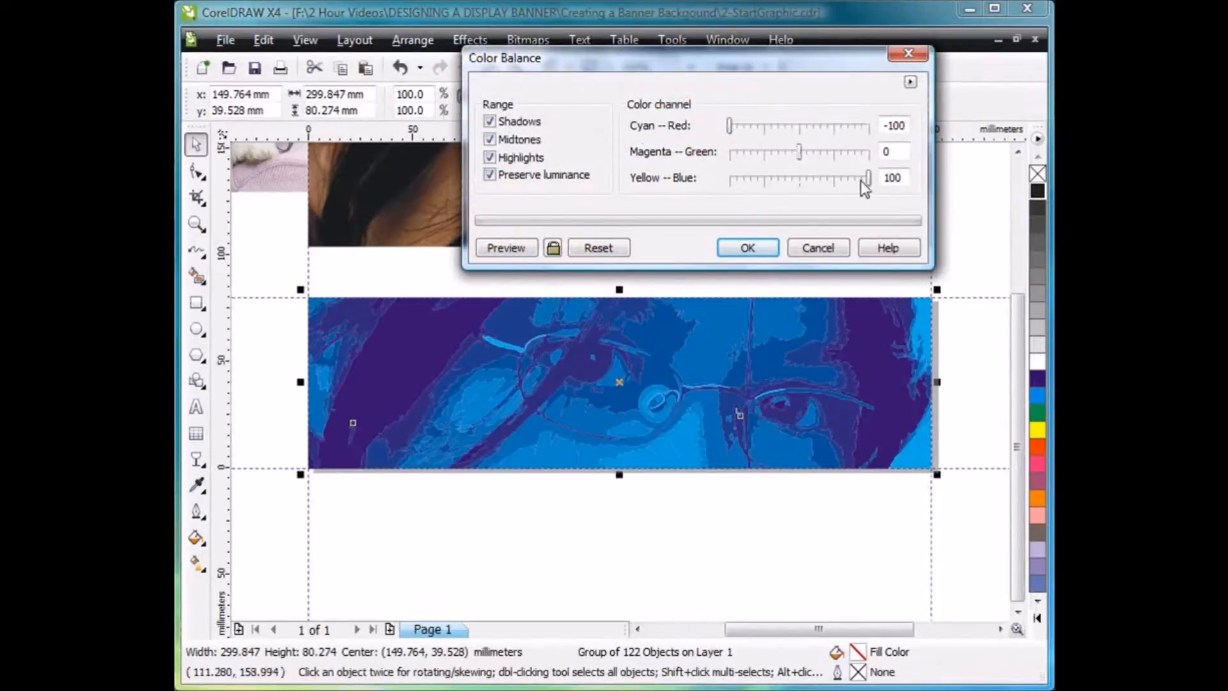
pyautogui.click(761, 247)
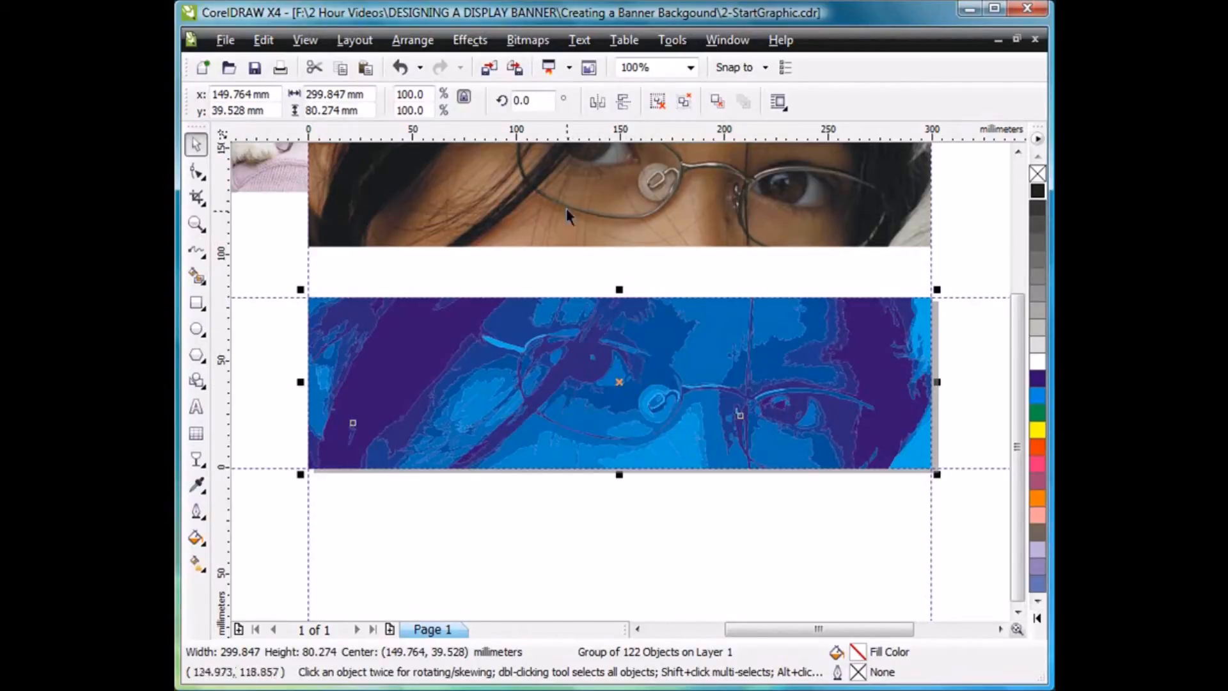
# - Convert the blue traced group to a 300 dpi RGB Color (24-bit) bitmap with anti-aliasing and a transparent background
pyautogui.click(532, 40)
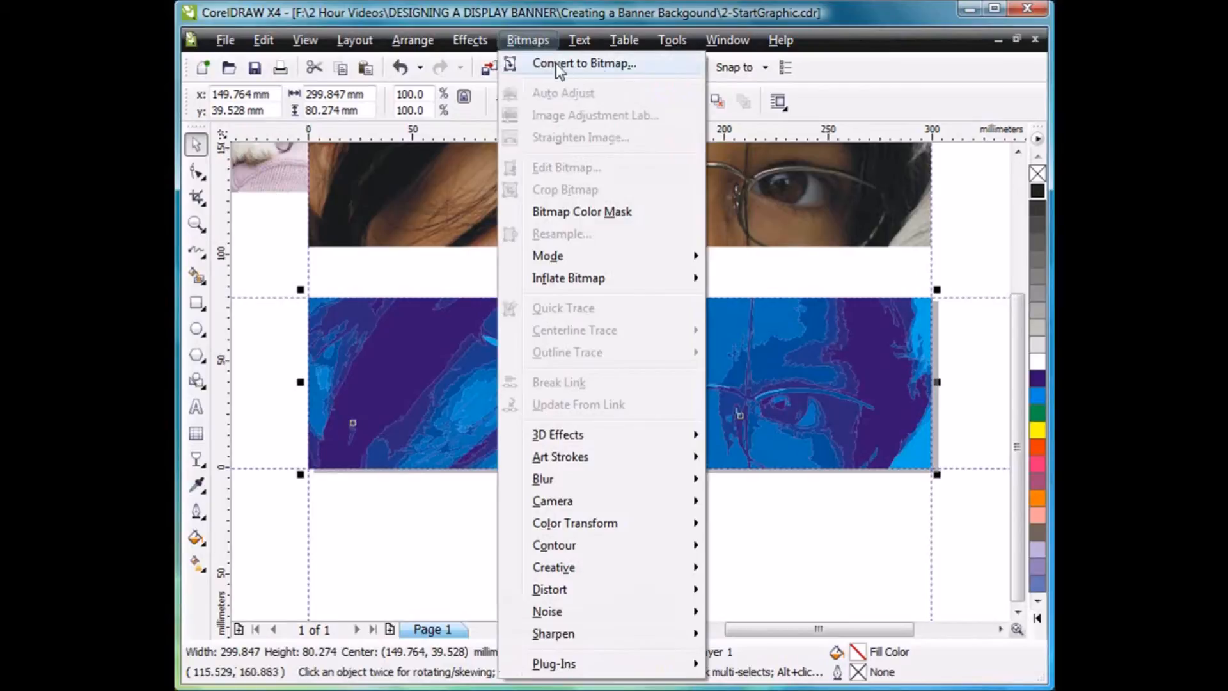
pyautogui.click(599, 63)
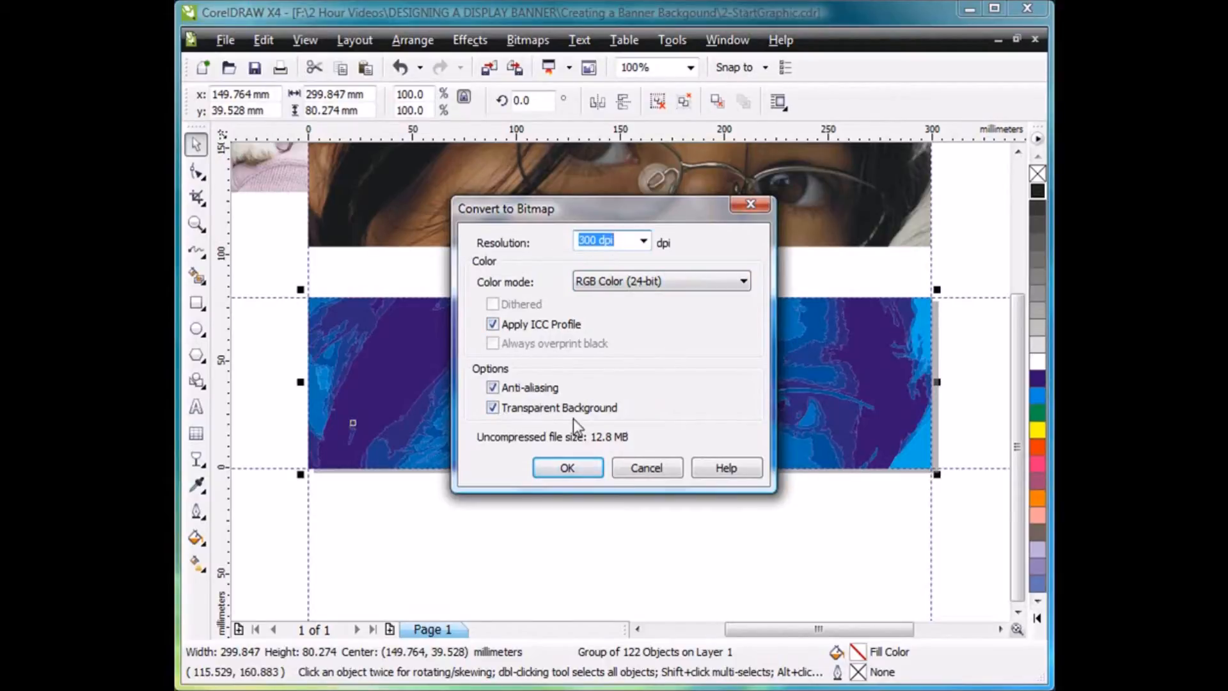
pyautogui.click(563, 469)
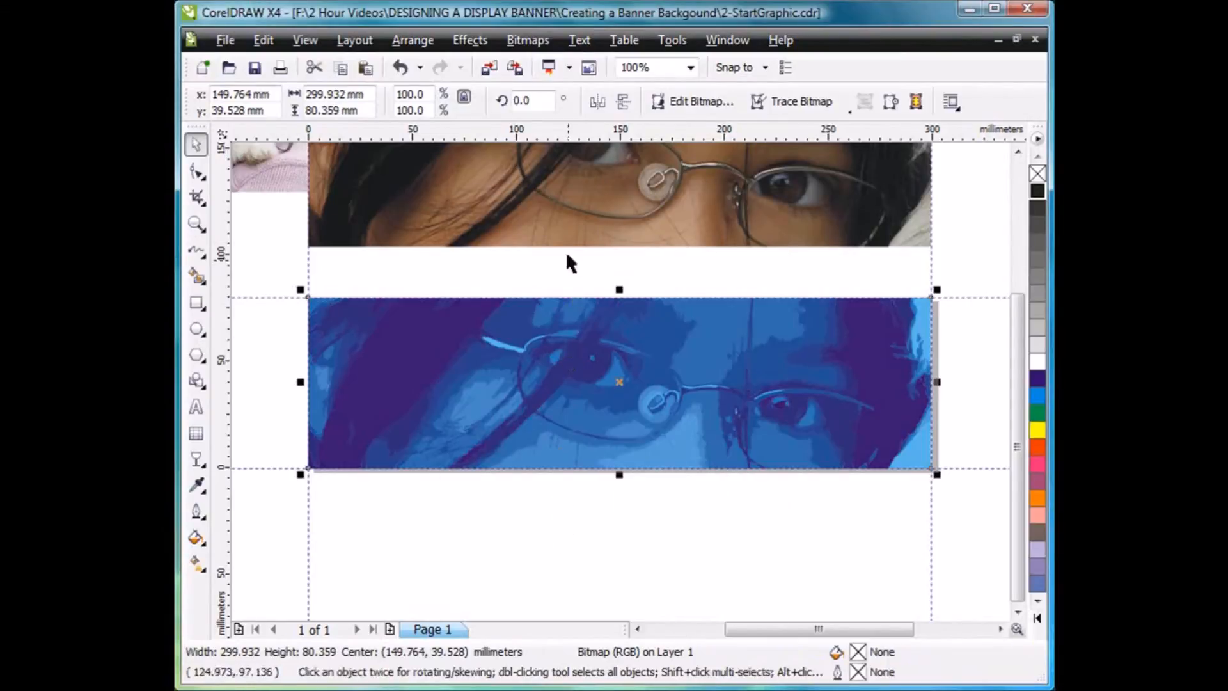
# - Apply the creative Frame effect with the Square_1.cpt frame to the blue bitmap, previewing the ragged edges
pyautogui.click(532, 46)
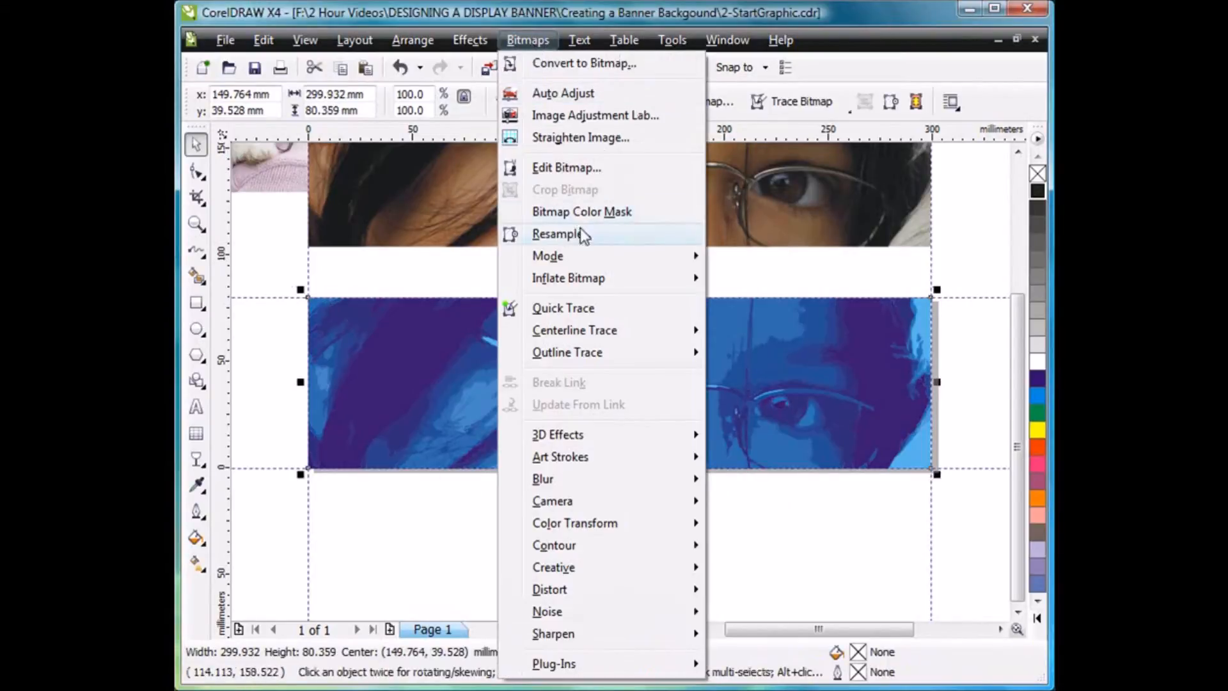
pyautogui.moveTo(603, 568)
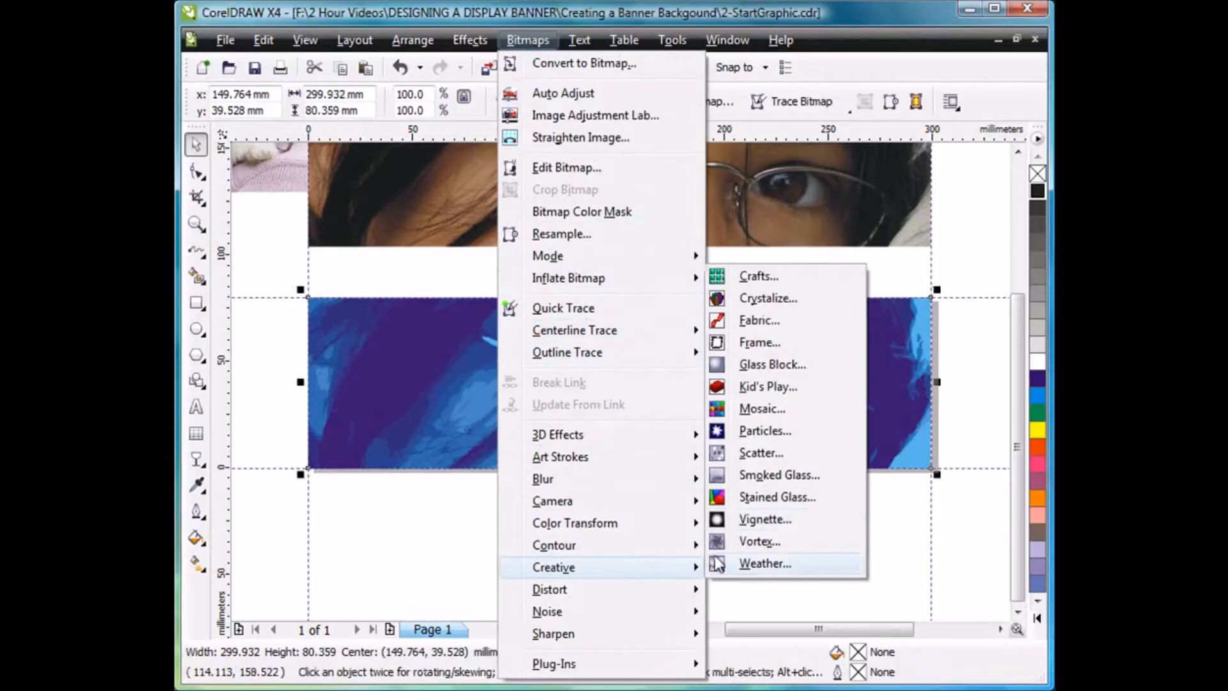
pyautogui.click(762, 343)
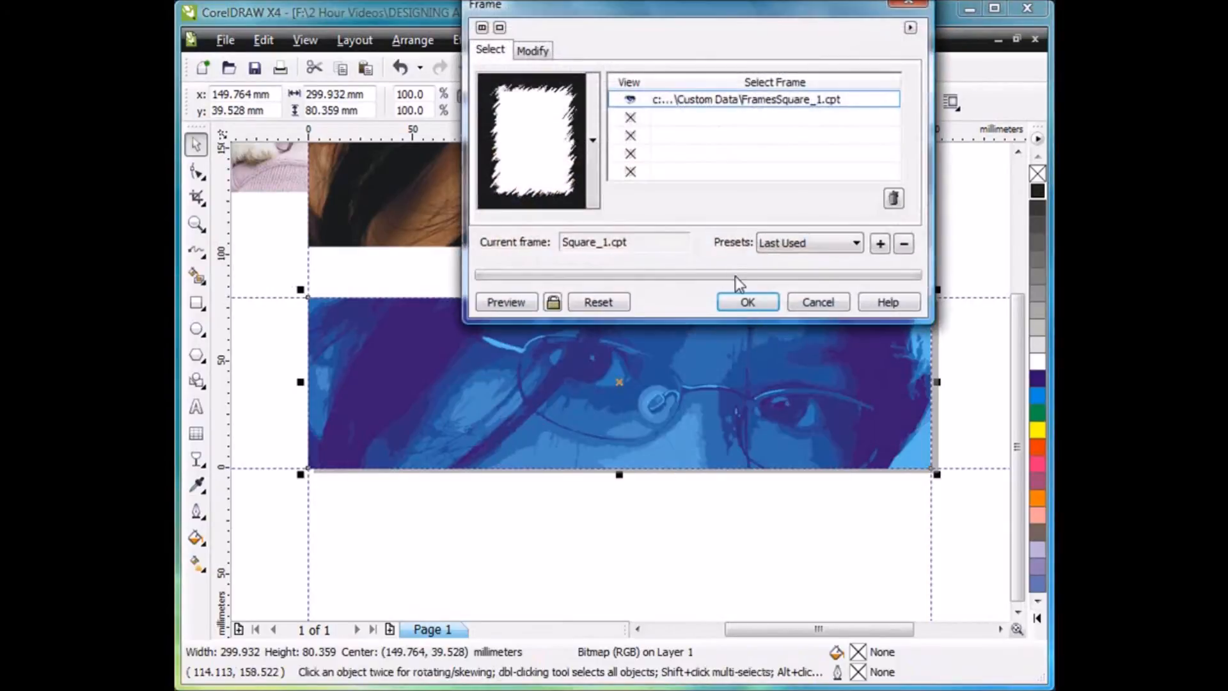
pyautogui.click(533, 51)
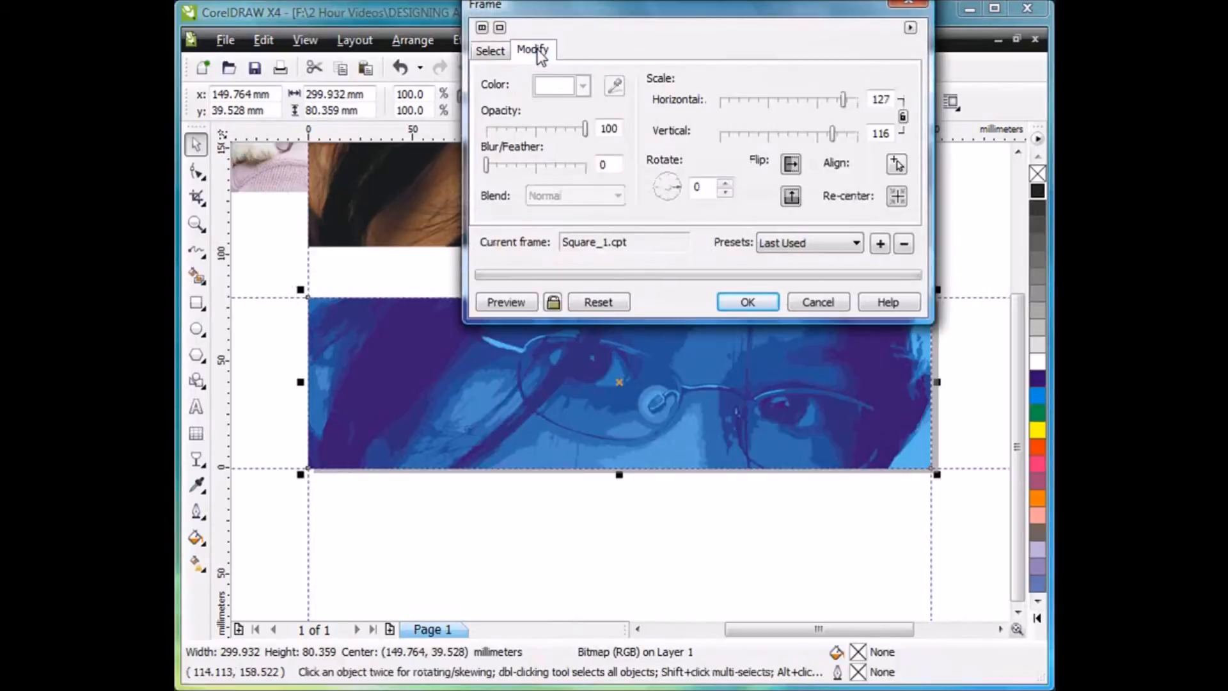
pyautogui.click(553, 302)
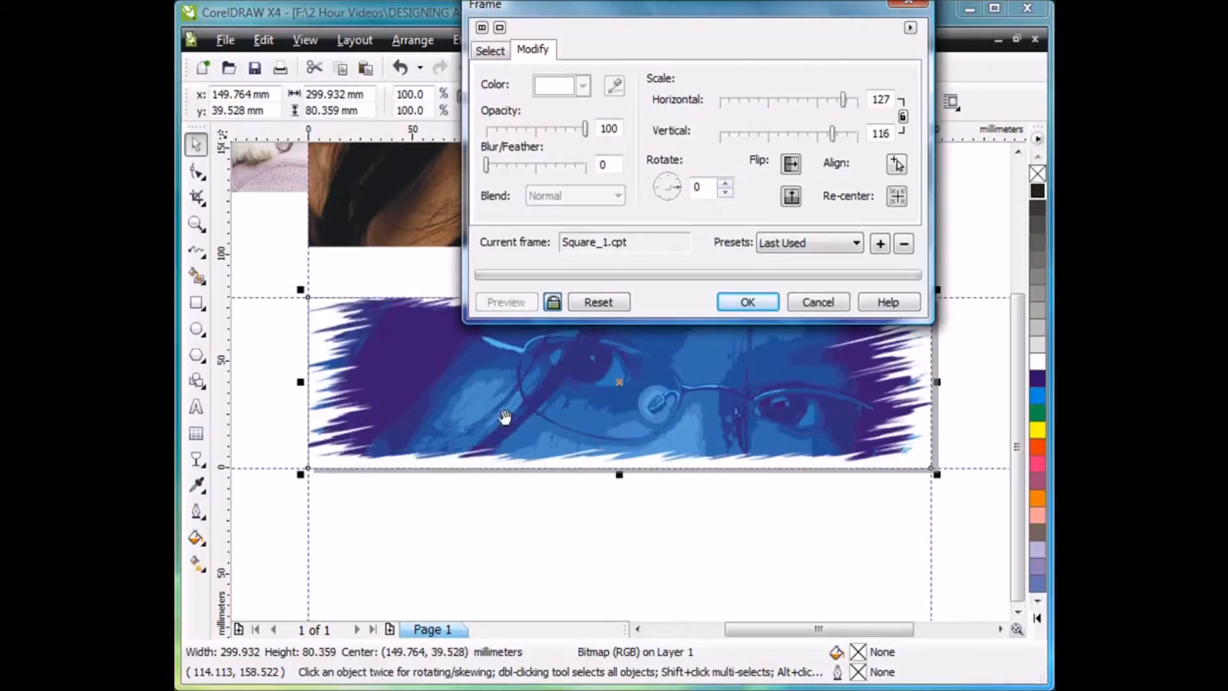
pyautogui.click(756, 303)
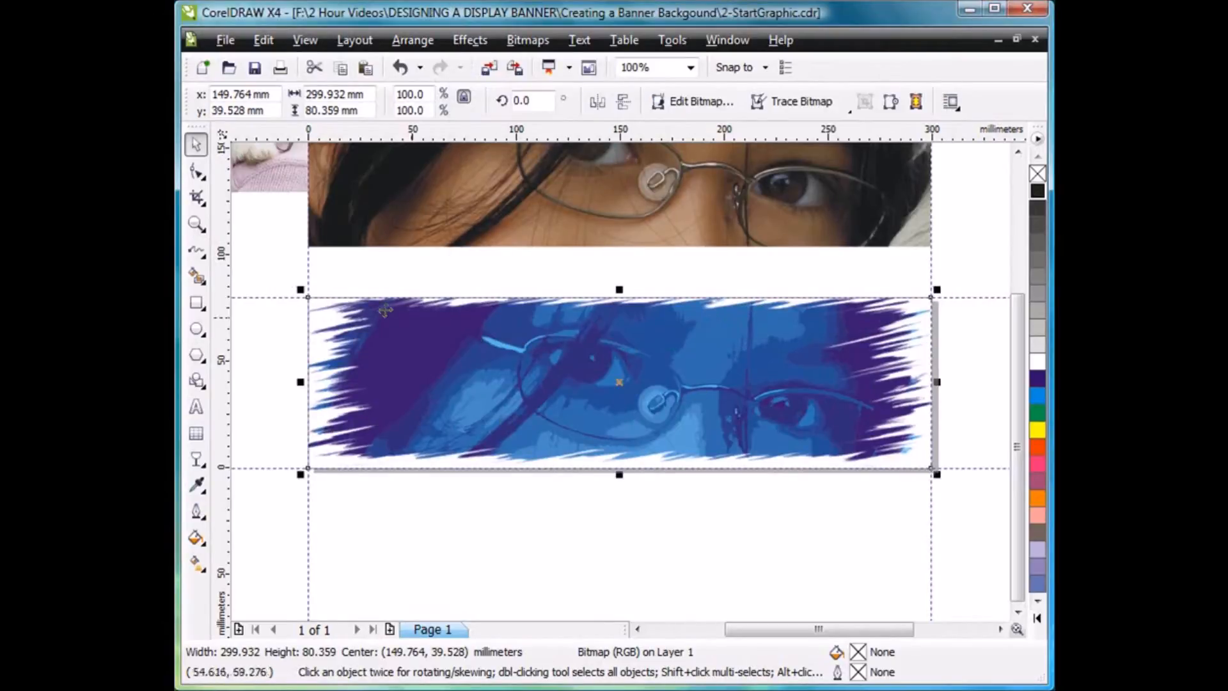
# - Draw a page-sized rectangle about 300 × 80 mm, filled with black and placed behind the framed bitmap
pyautogui.click(197, 302)
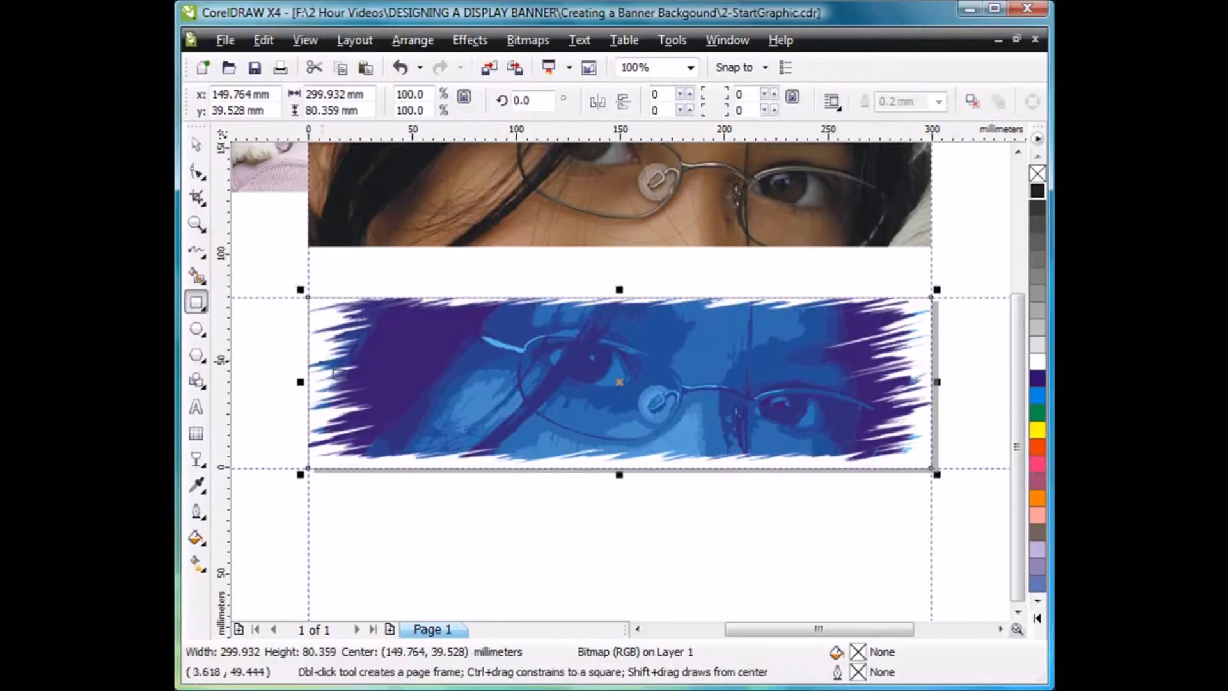
pyautogui.moveTo(308, 297); pyautogui.dragTo(930, 468)
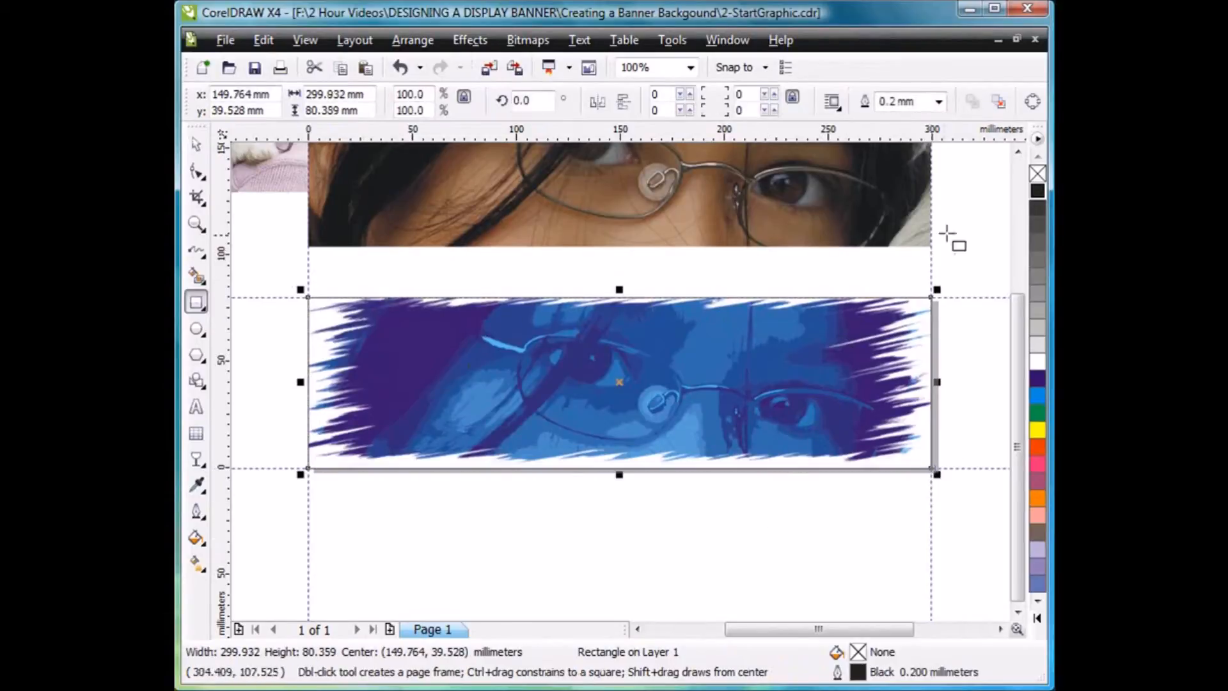
pyautogui.click(1038, 190)
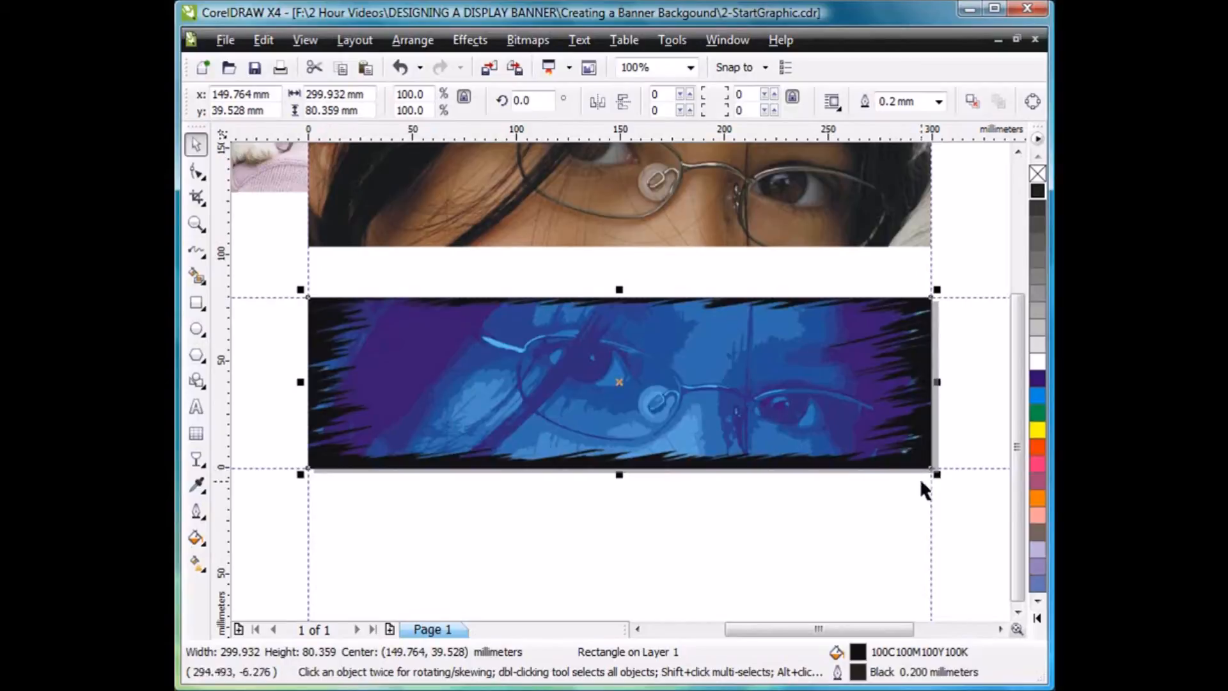
# - Try scaling the black rectangle to about 284 × 76 mm around its centre, and undo the resize
pyautogui.moveTo(938, 475); pyautogui.dragTo(921, 466)
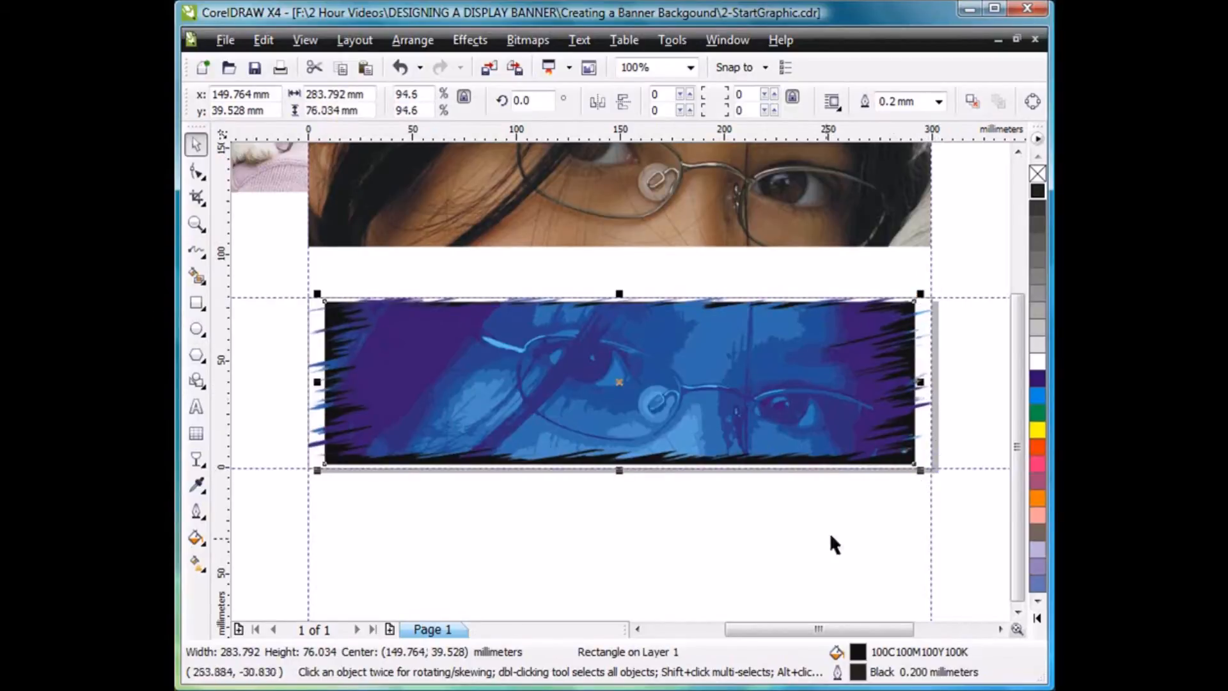
pyautogui.hotkey('ctrl', 'z')
# - Narrow the framed blue bitmap to about 278 mm wide around its centre, keeping its height
pyautogui.click(777, 555)
pyautogui.click(722, 347)
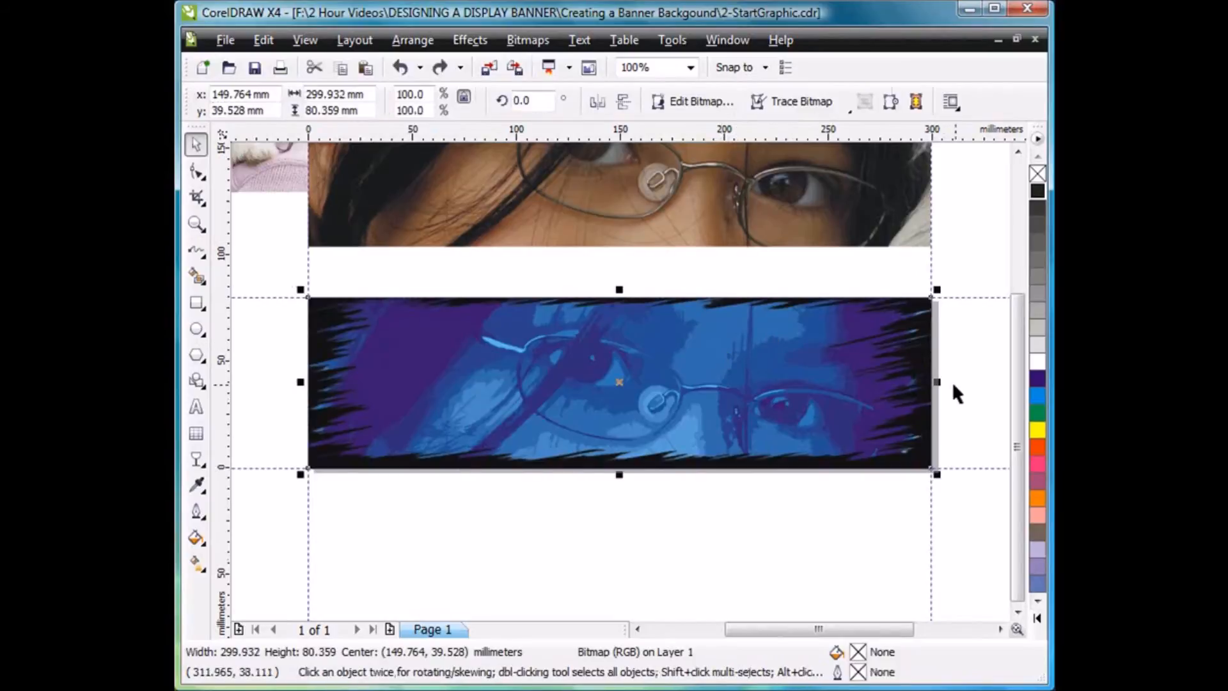
pyautogui.moveTo(936, 382)
pyautogui.mouseDown()
pyautogui.moveTo(917, 383)
pyautogui.moveTo(931, 382)
pyautogui.mouseUp()
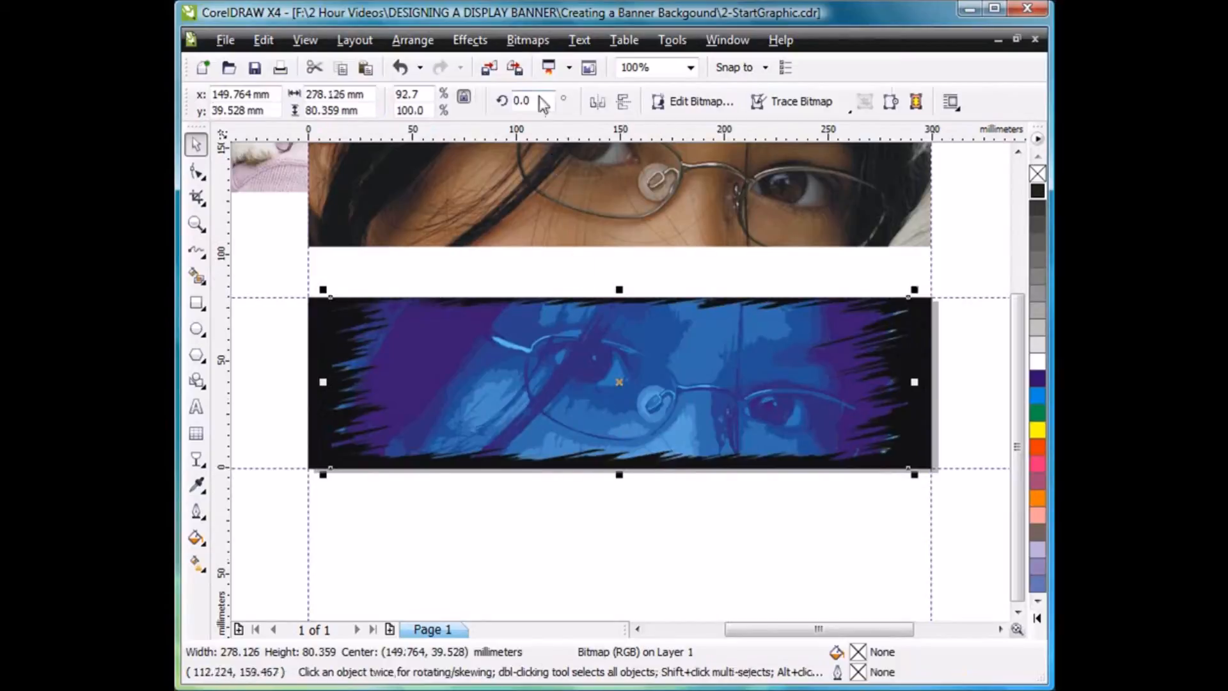
# - Apply a Motion Blur to the narrowed blue bitmap with a distance of 434 pixels and direction 0
pyautogui.click(529, 44)
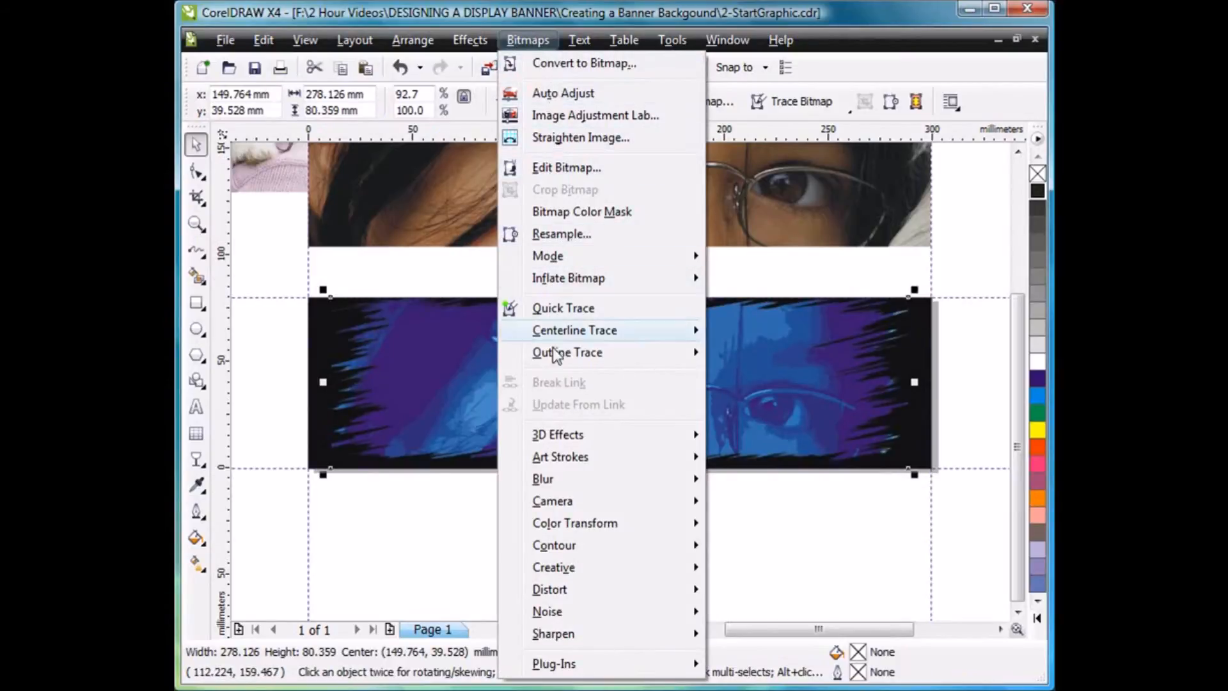
pyautogui.moveTo(565, 480)
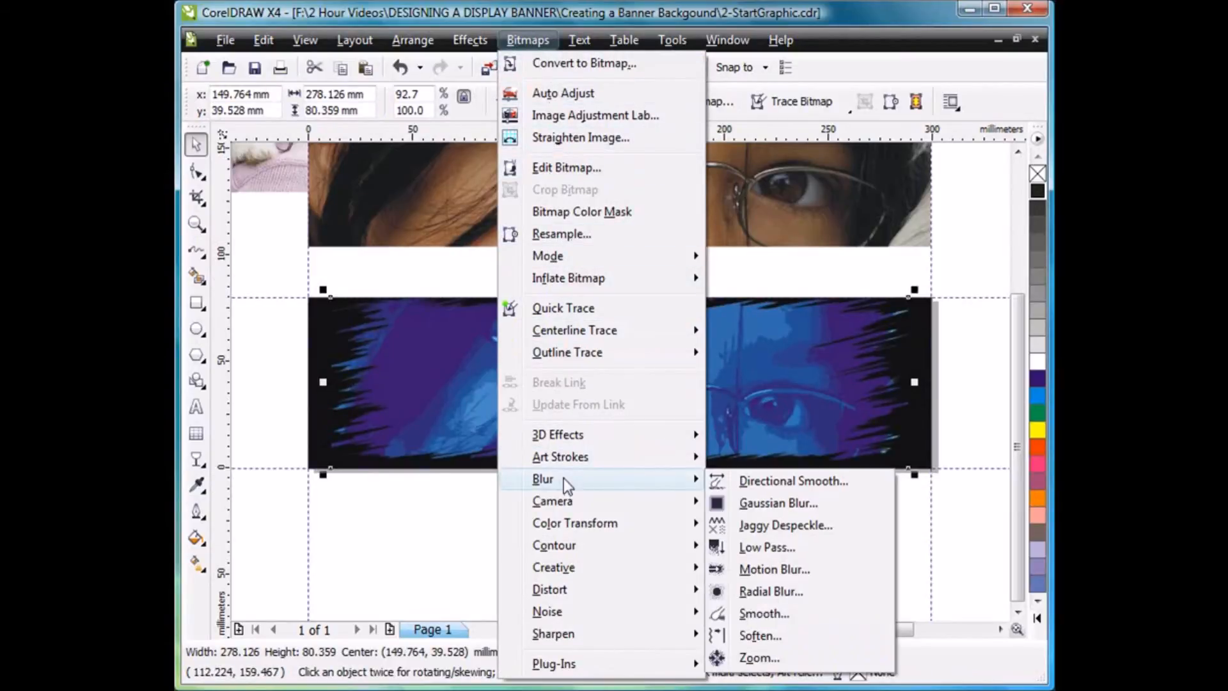
pyautogui.click(785, 571)
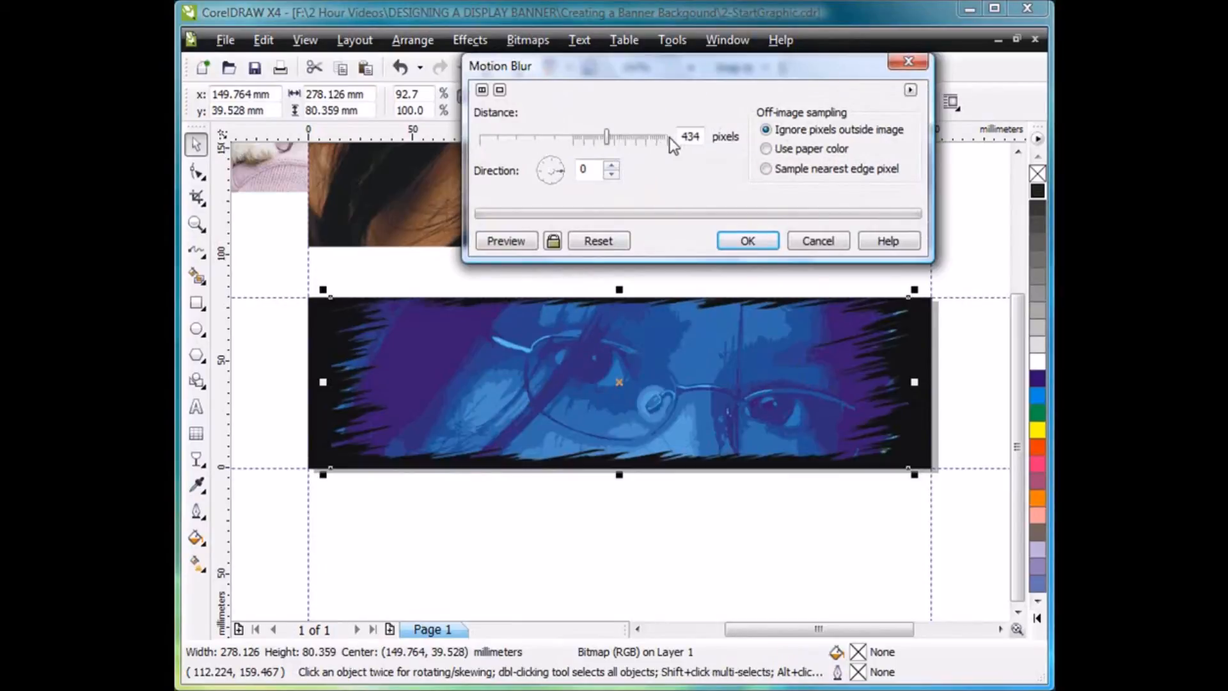
pyautogui.click(748, 241)
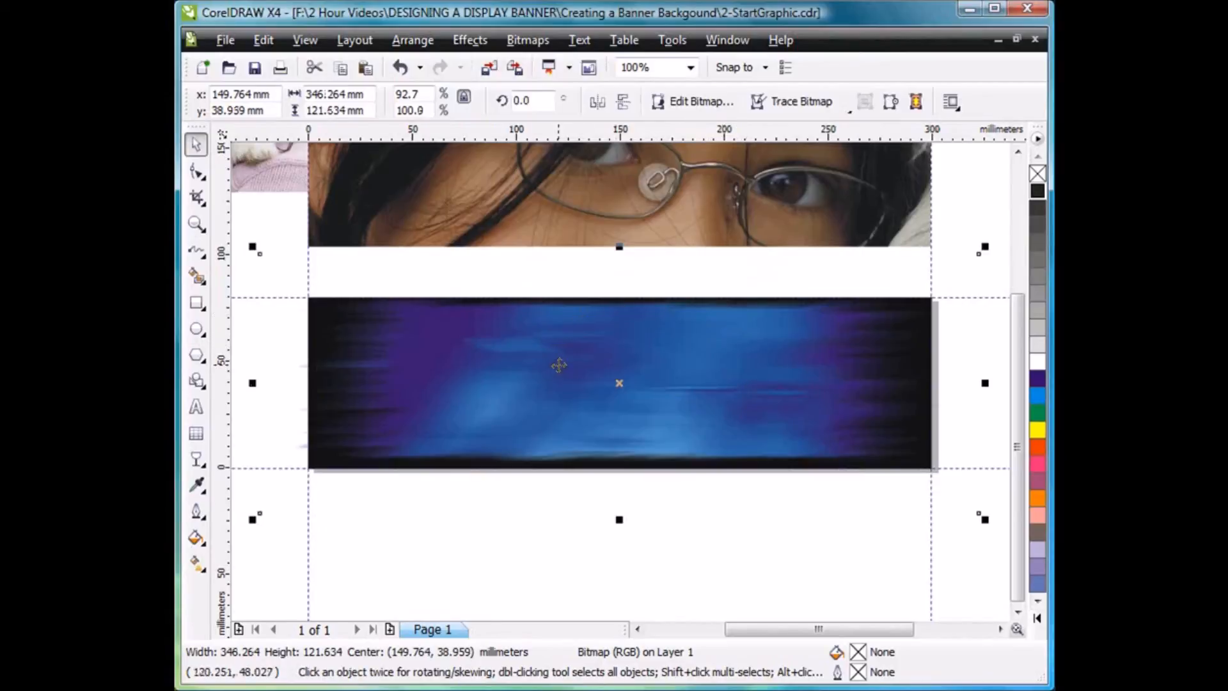
# - Shift the blurred bitmap about 8 mm to the right and crop it to the page area, about 300 × 80 mm
pyautogui.moveTo(446, 416); pyautogui.dragTo(462, 415)
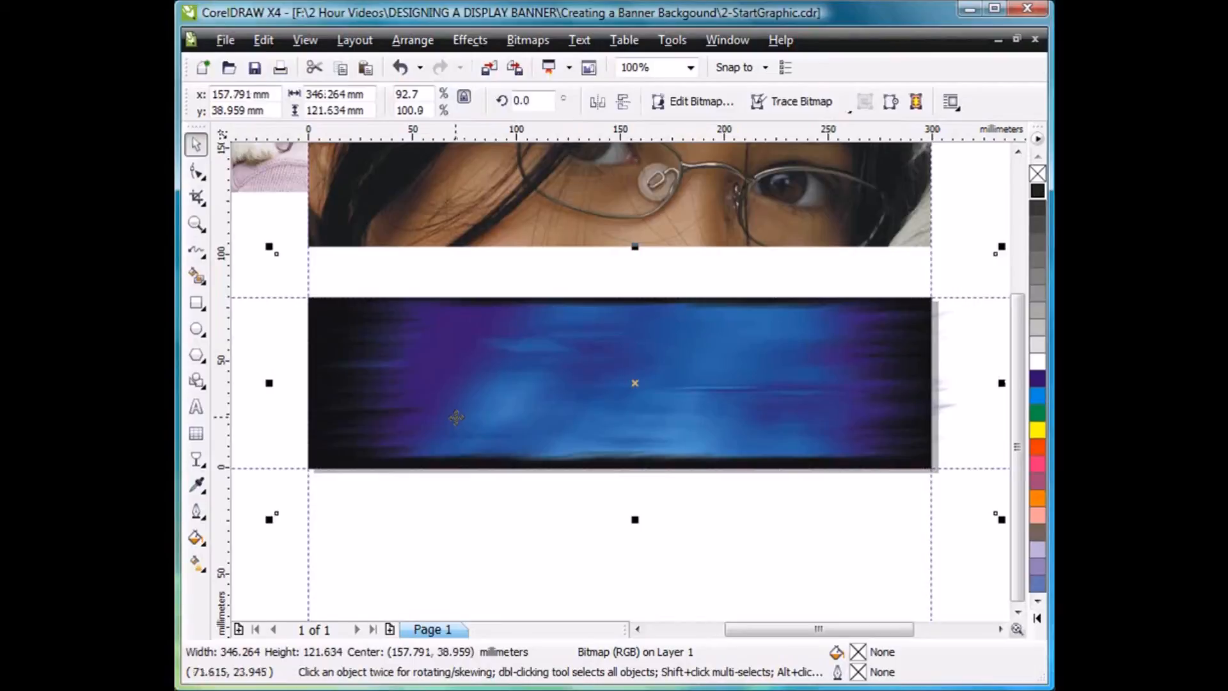
pyautogui.click(197, 198)
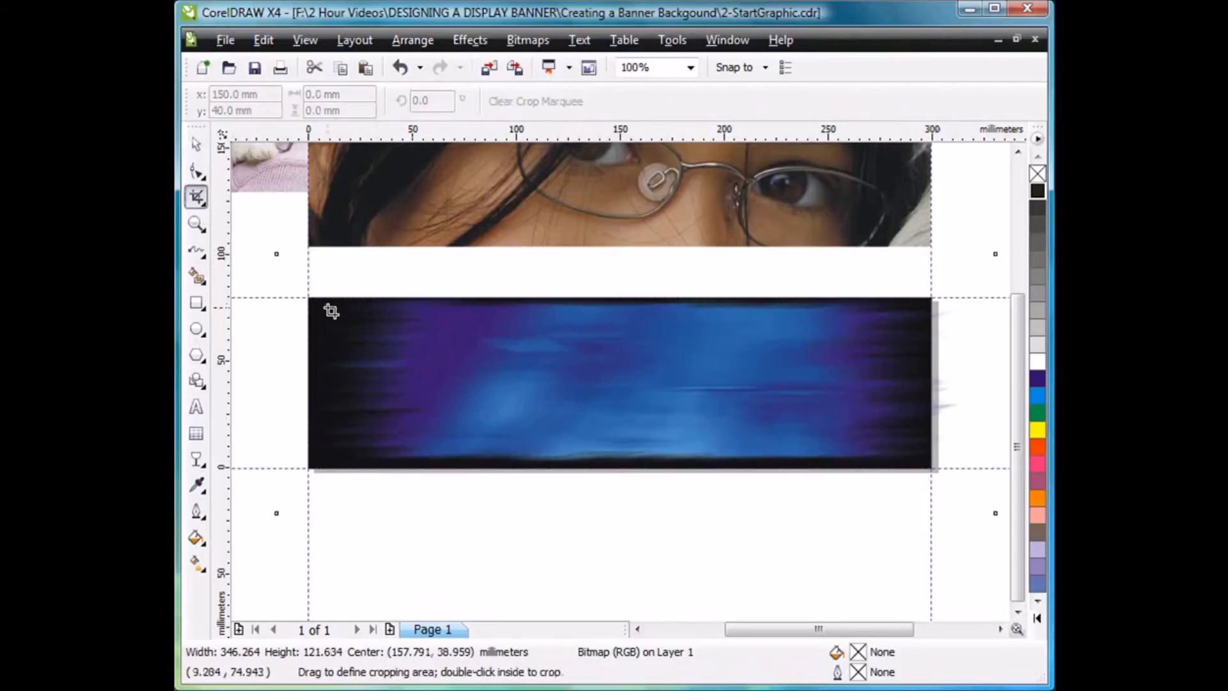
pyautogui.moveTo(309, 298)
pyautogui.mouseDown()
pyautogui.moveTo(549, 397)
pyautogui.moveTo(906, 428)
pyautogui.moveTo(940, 467)
pyautogui.mouseUp()
pyautogui.doubleClick(684, 404)
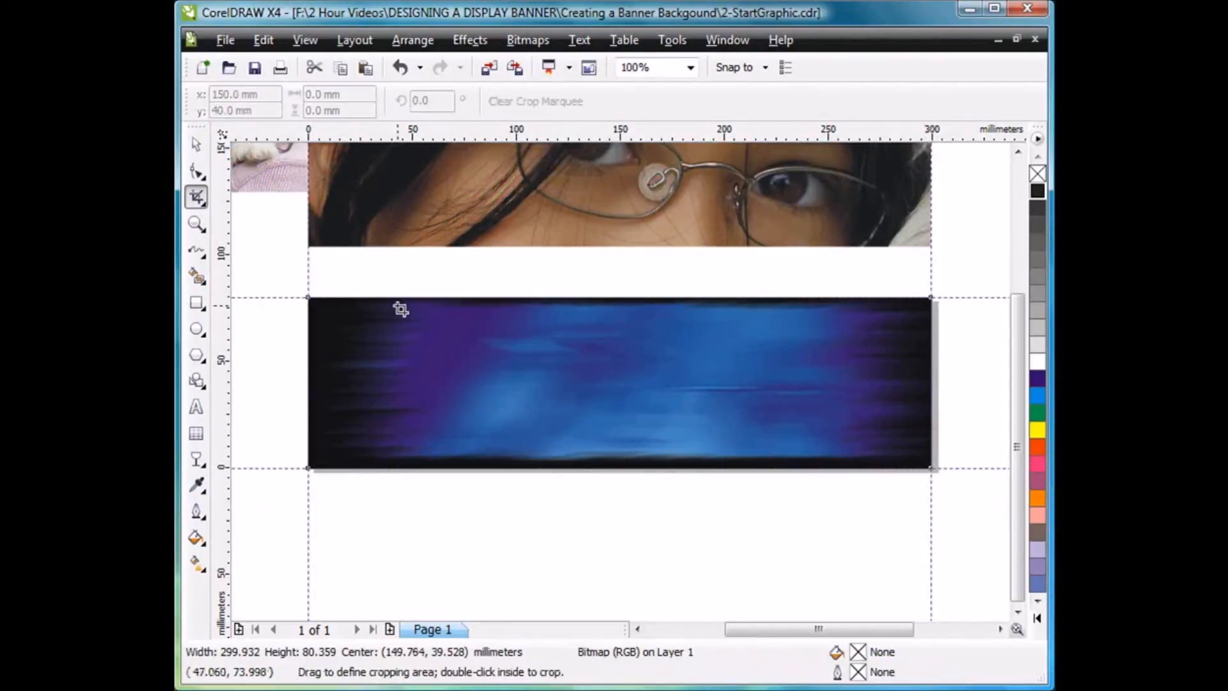
pyautogui.click(196, 144)
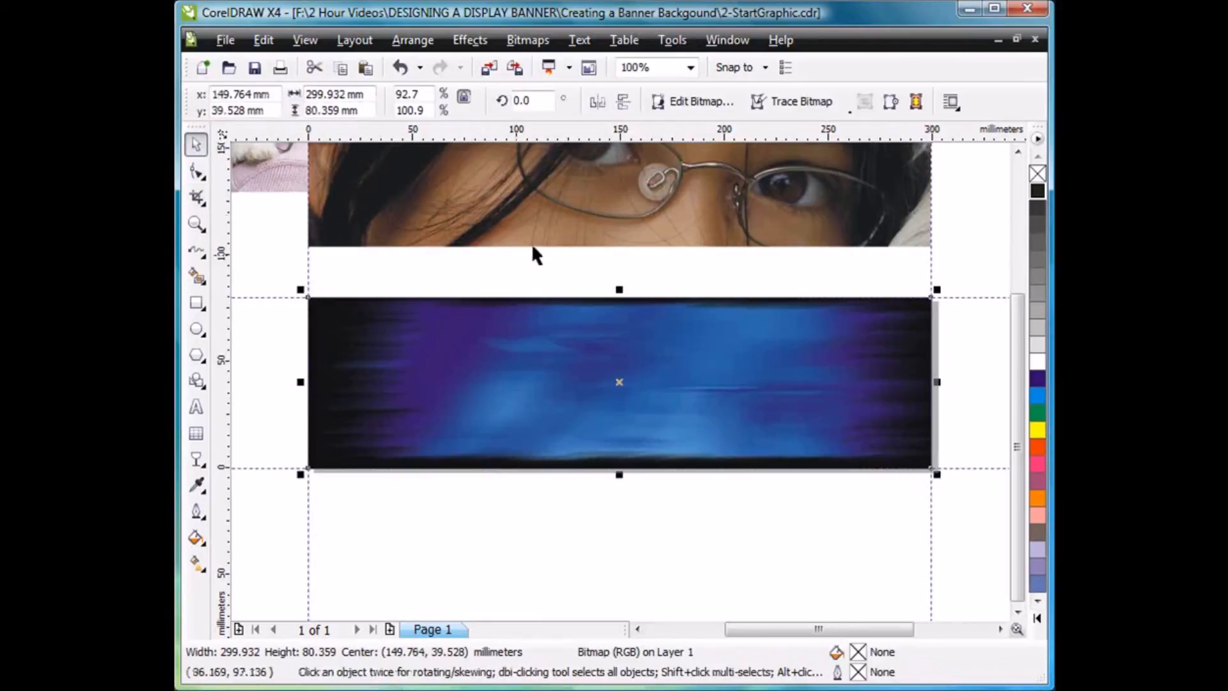
# - Move the cropped eye photo down over the blurred banner and give it a Uniform transparency of 78
pyautogui.click(632, 219)
pyautogui.moveTo(649, 190); pyautogui.dragTo(651, 407)
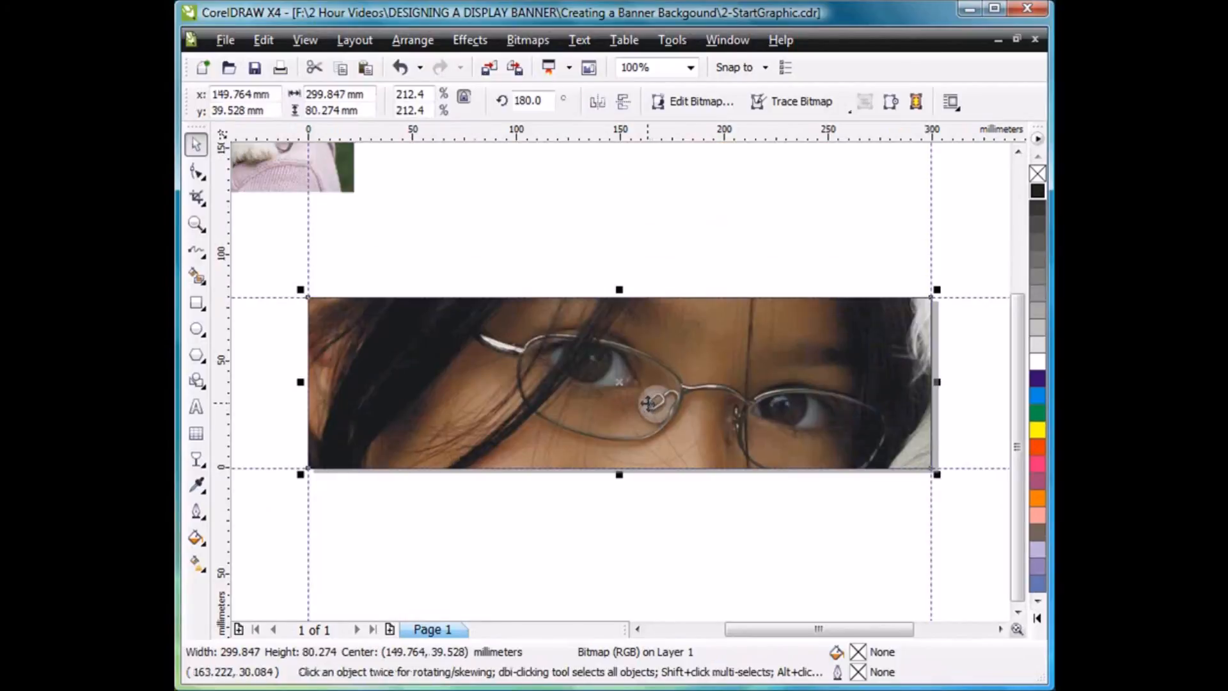
pyautogui.click(205, 469)
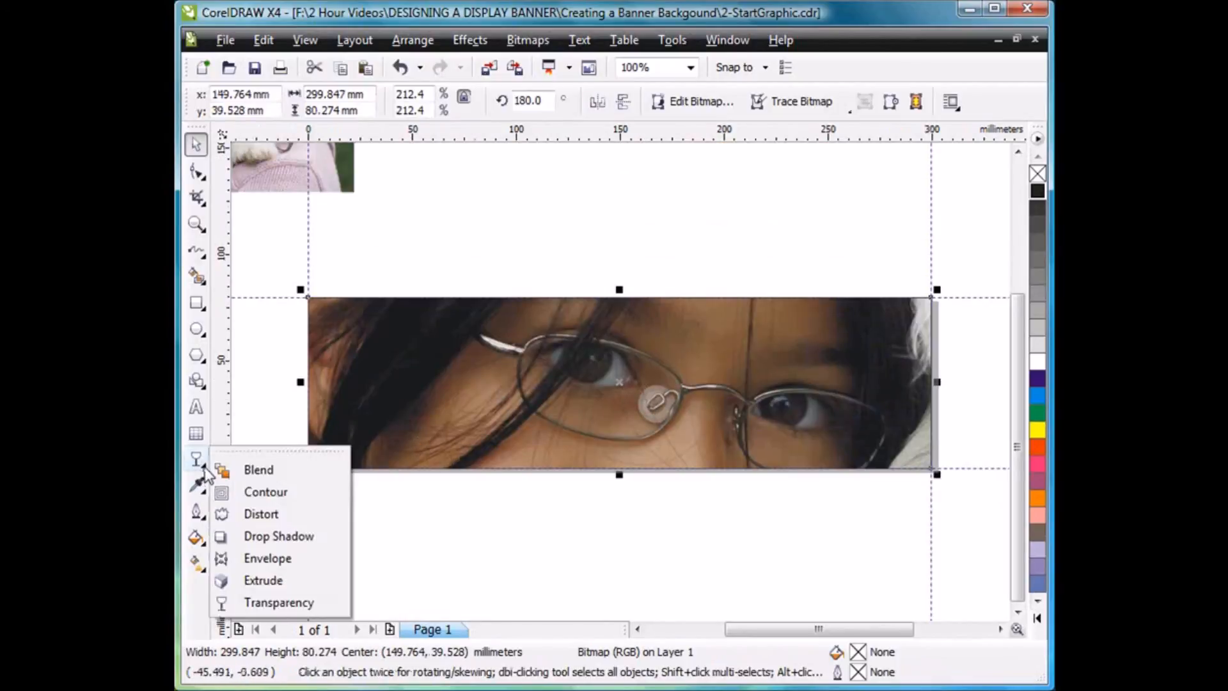
pyautogui.click(278, 603)
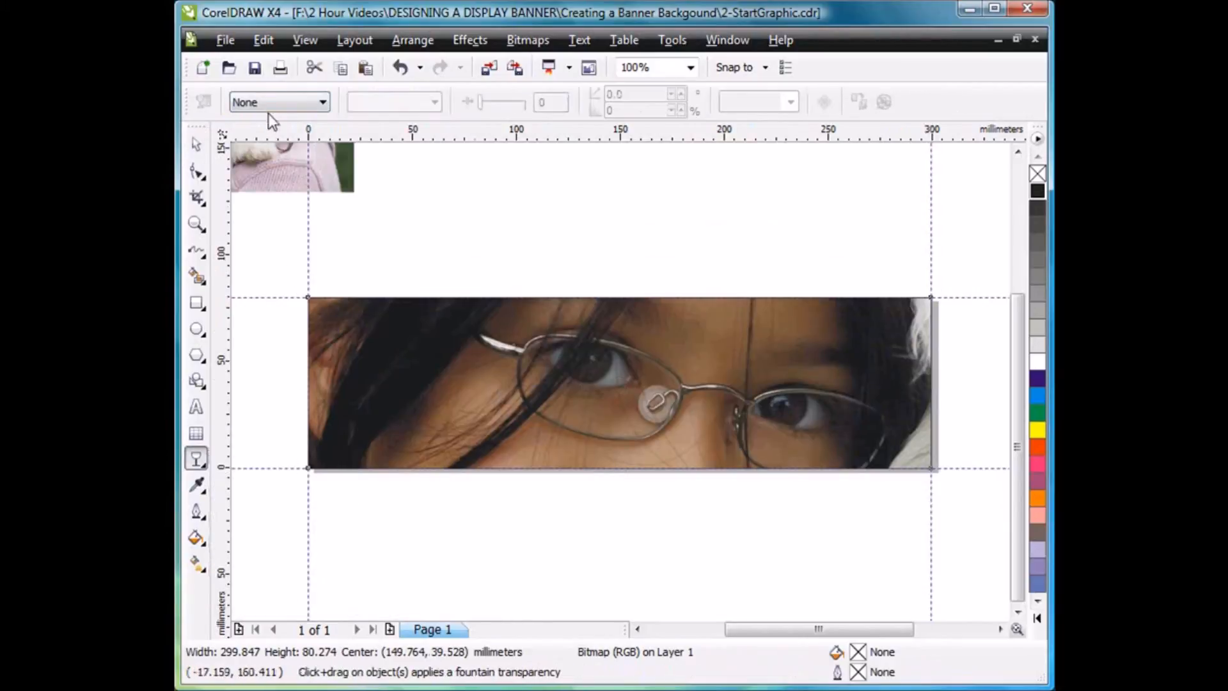
pyautogui.click(322, 103)
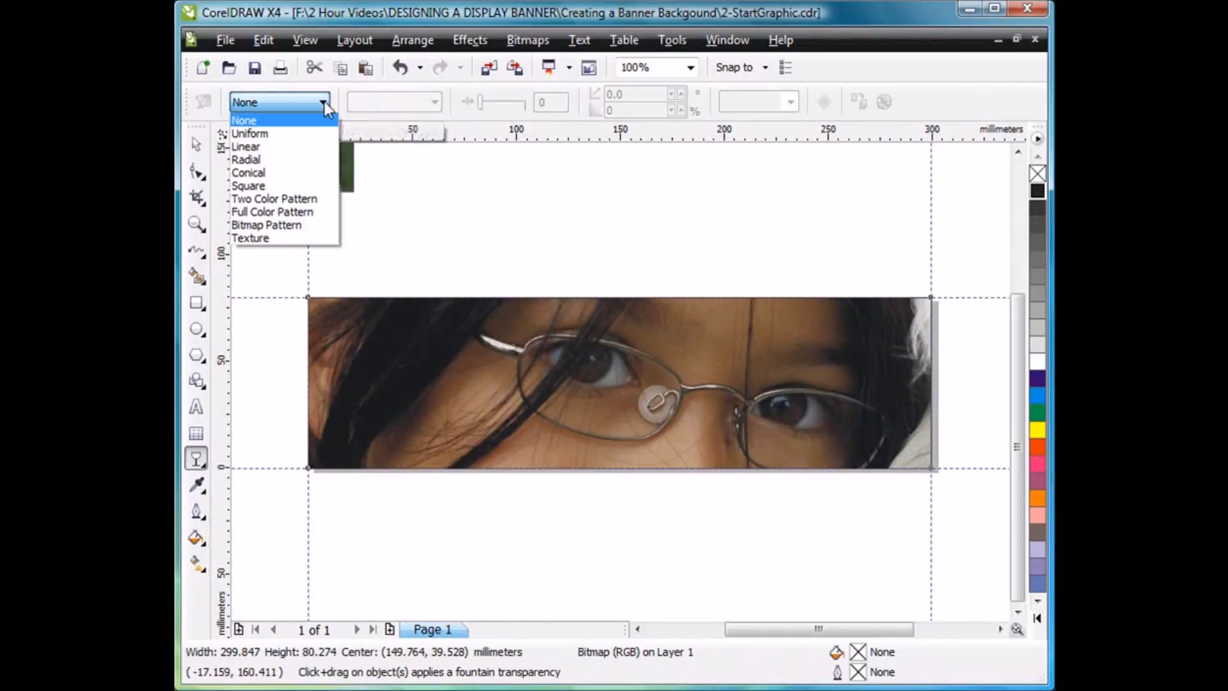
pyautogui.click(294, 134)
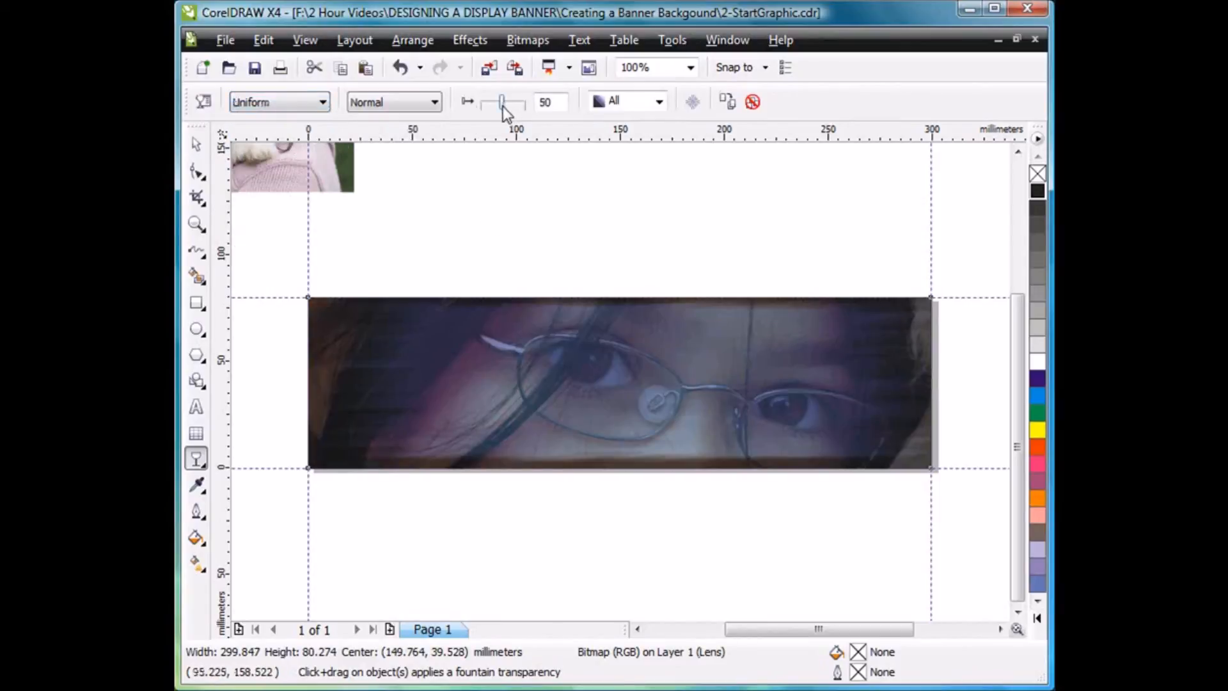
pyautogui.moveTo(502, 106); pyautogui.dragTo(515, 110)
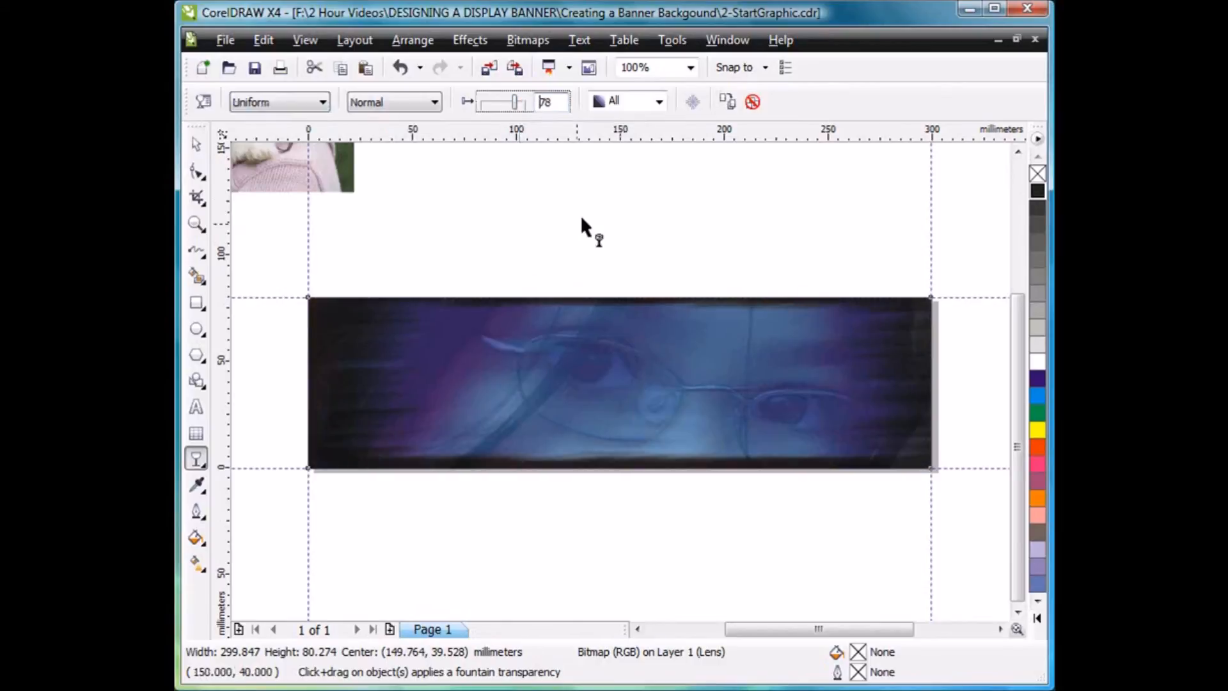
# - Blend the transparent eye photo into the blurred banner background with the Subtract merge mode
pyautogui.click(435, 102)
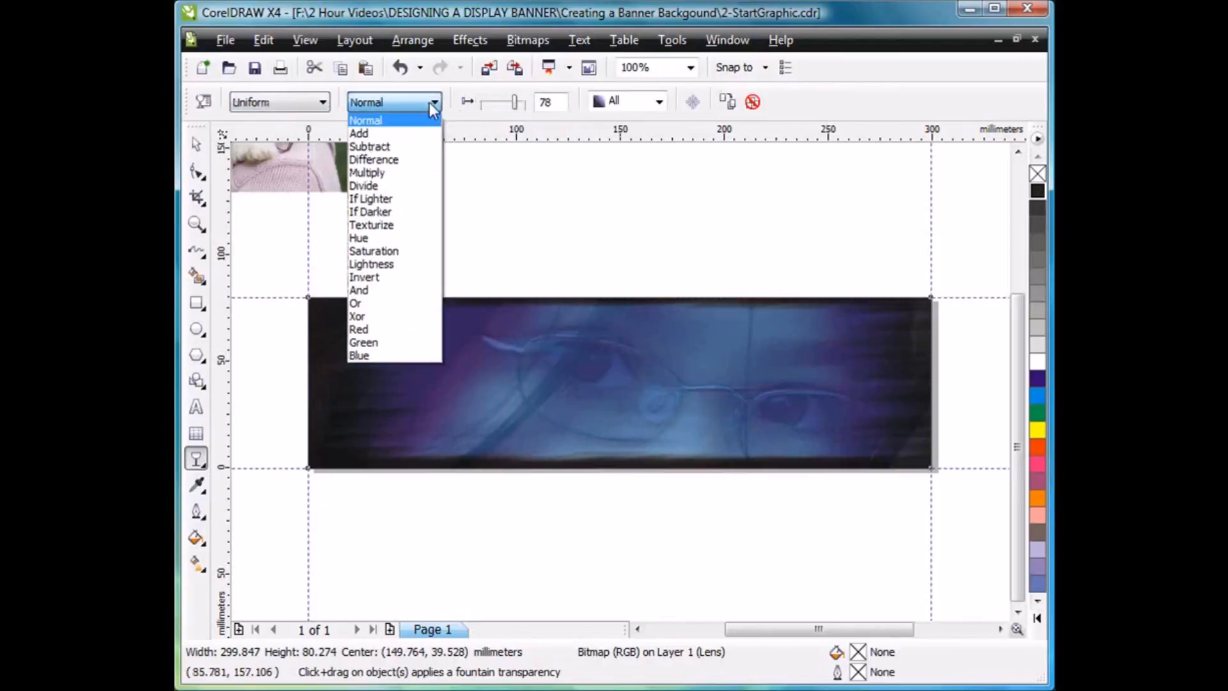
pyautogui.click(371, 146)
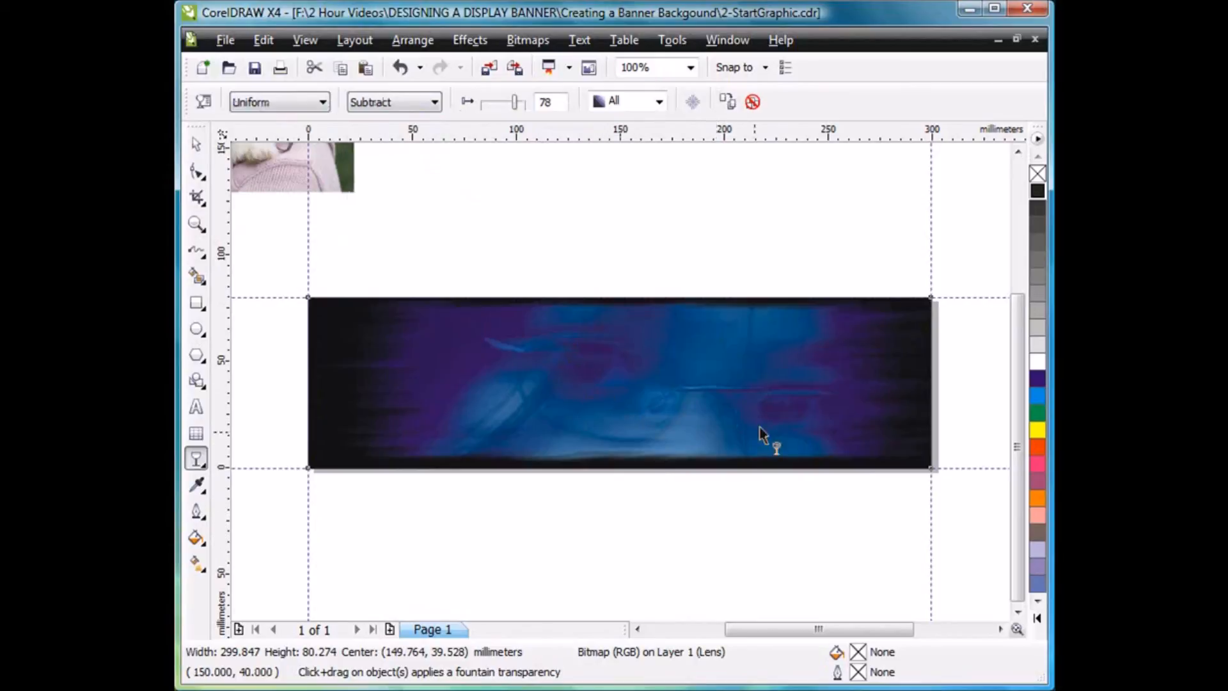
pyautogui.click(196, 144)
pyautogui.click(490, 261)
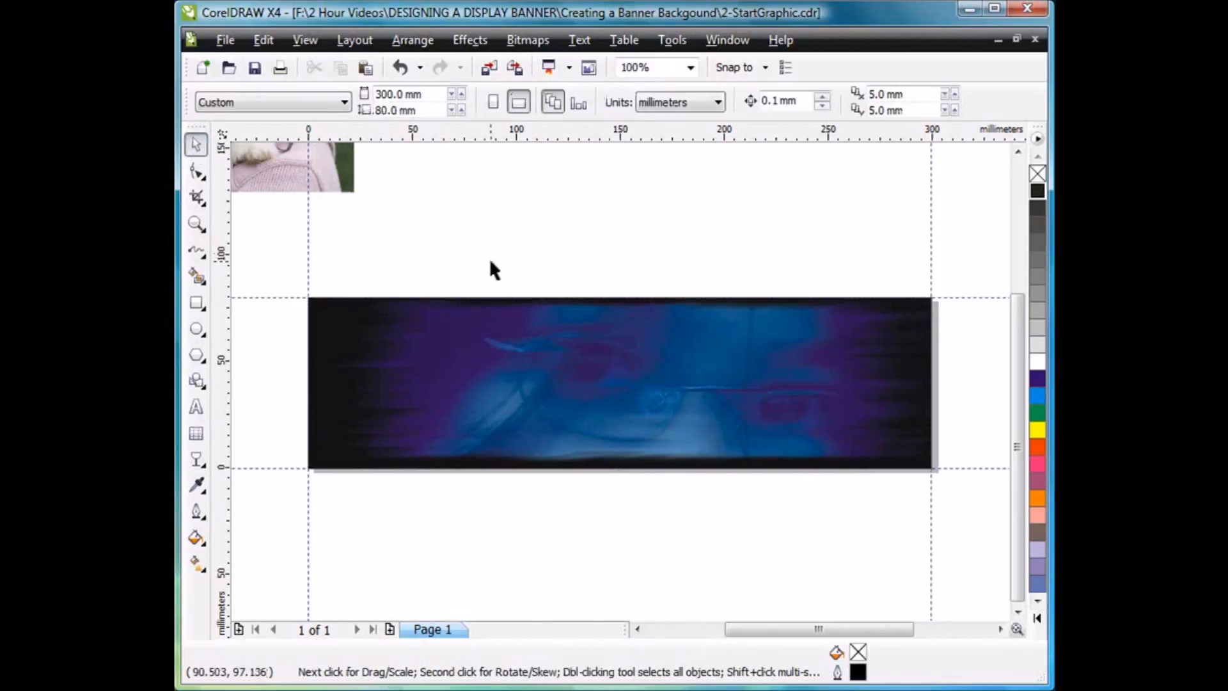
pyautogui.moveTo(275, 263); pyautogui.dragTo(959, 493)
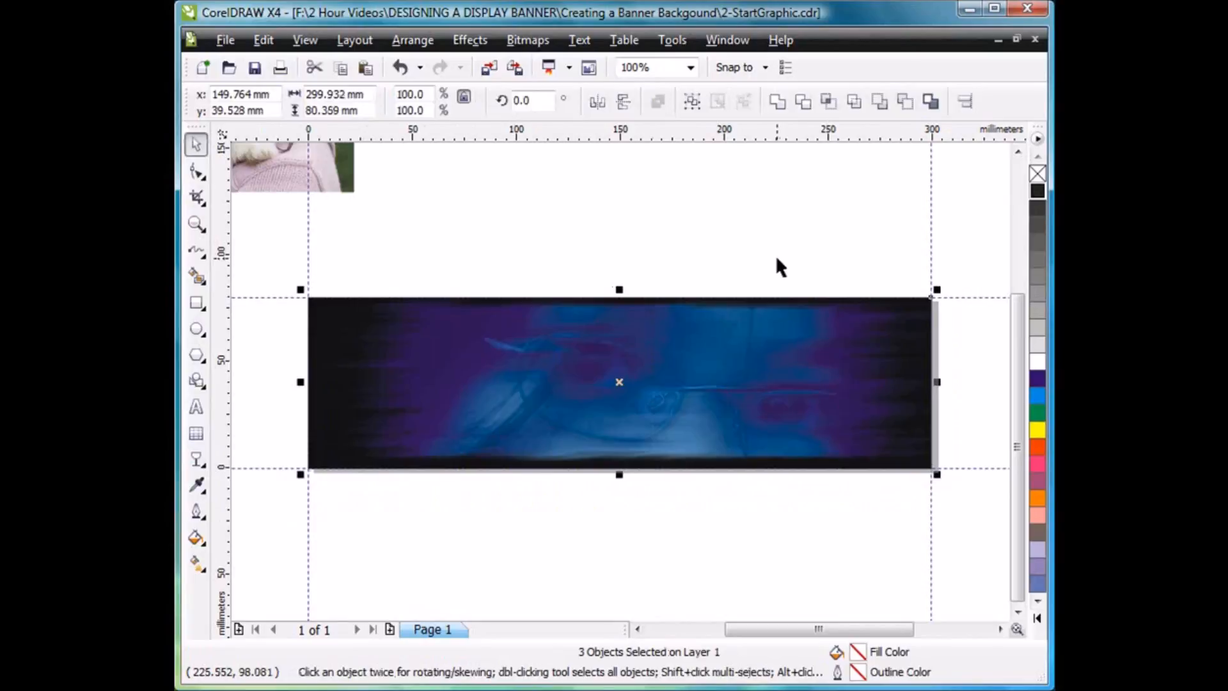
pyautogui.click(775, 255)
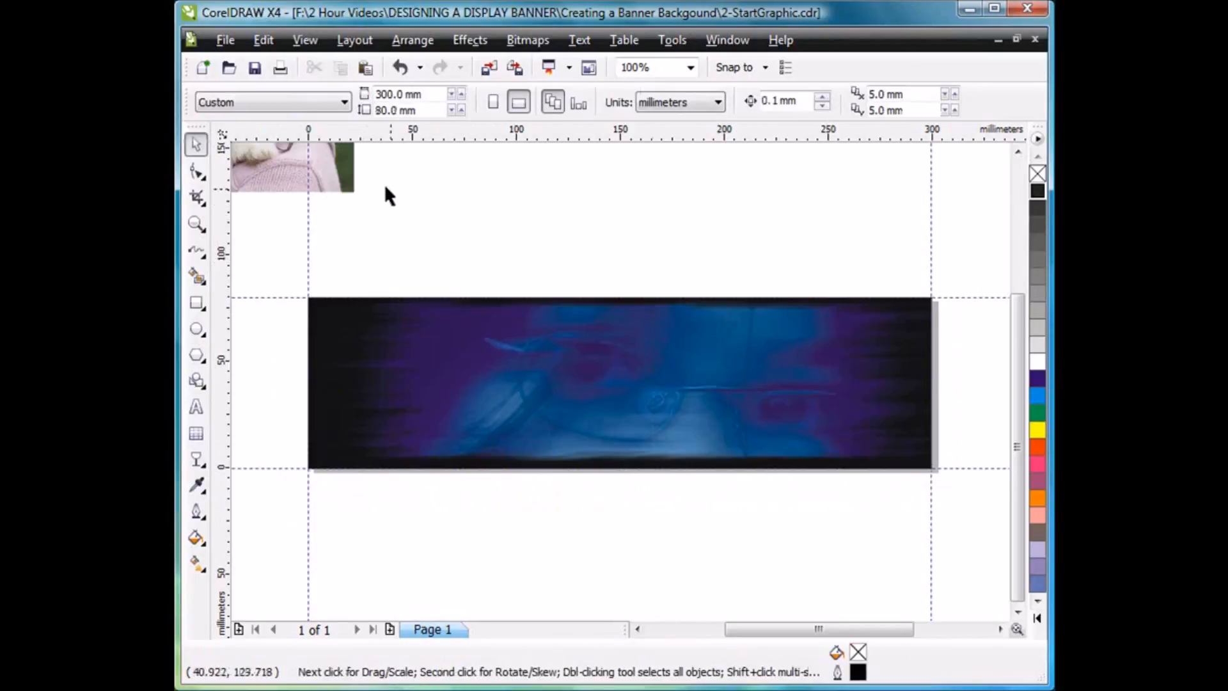
# - Move the original photo of the girl and dog onto the banner's left part, level with the page's top edge
pyautogui.moveTo(334, 178); pyautogui.dragTo(589, 499)
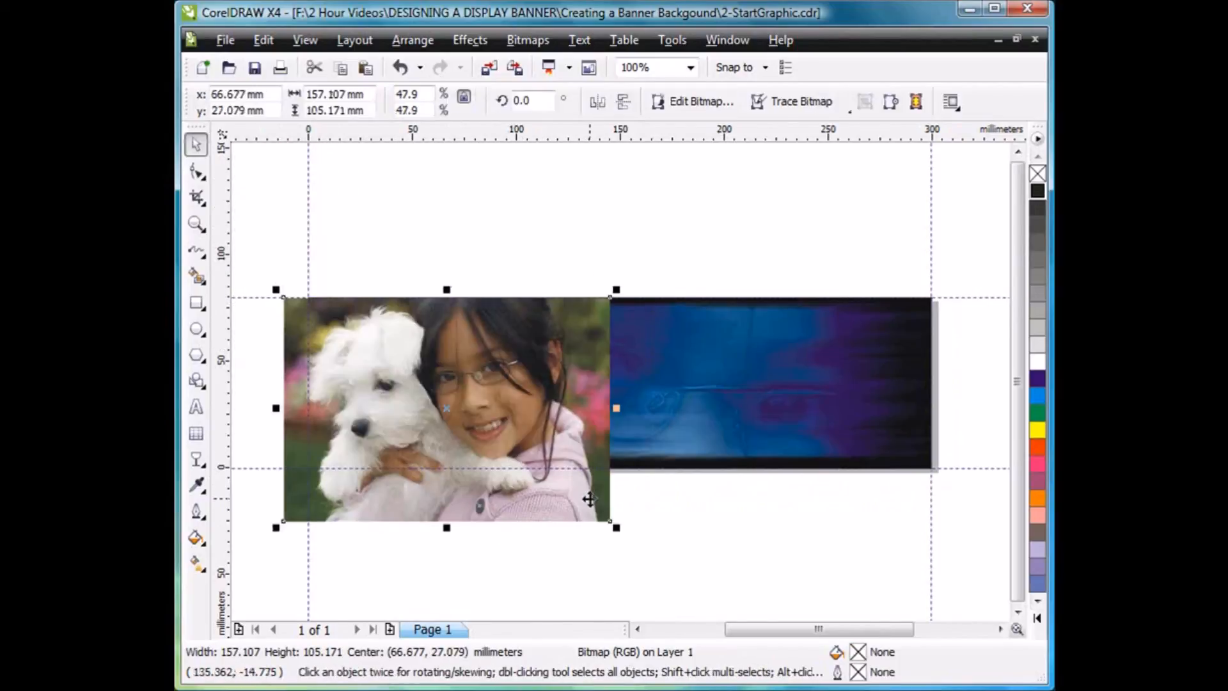
pyautogui.click(662, 533)
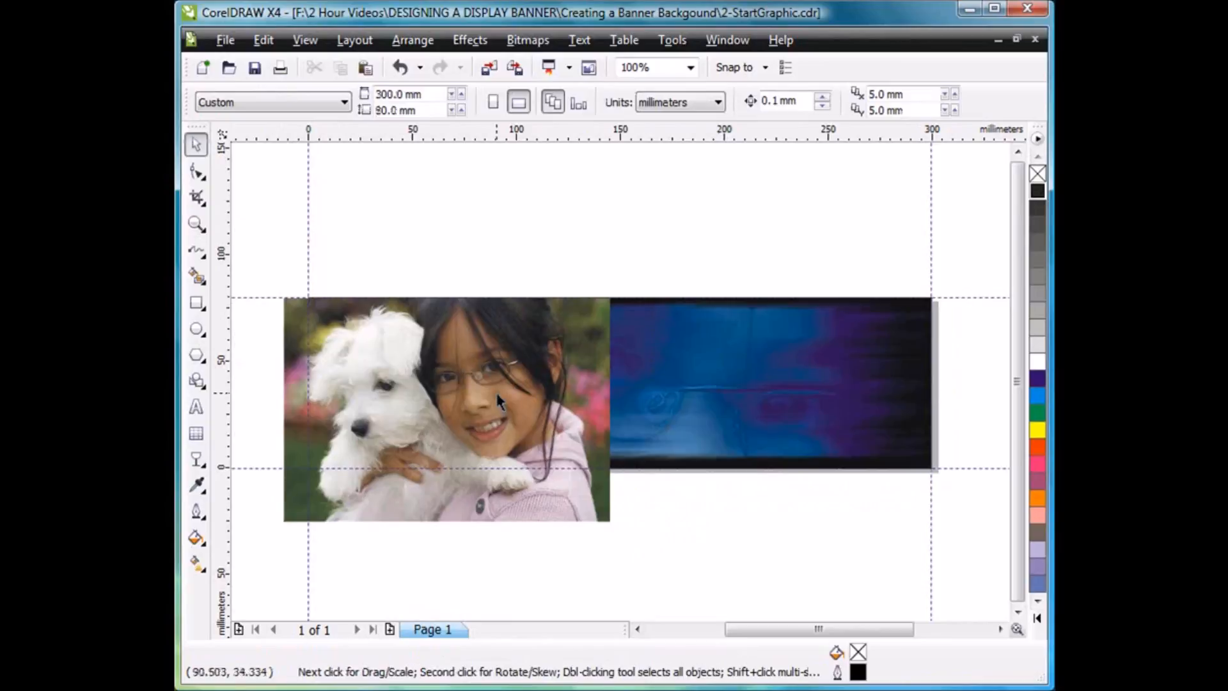